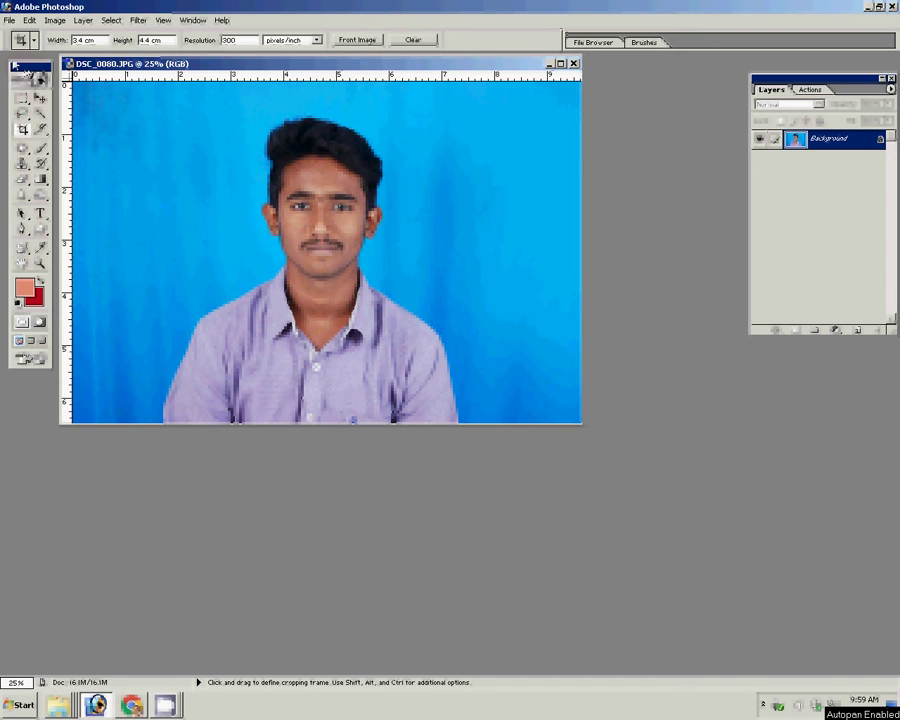
# Crop the photo around the man's head and shoulders to 3.4 cm by 4.4 cm at 300 pixels/inch.
pyautogui.moveTo(22, 74); pyautogui.dragTo(12, 67)
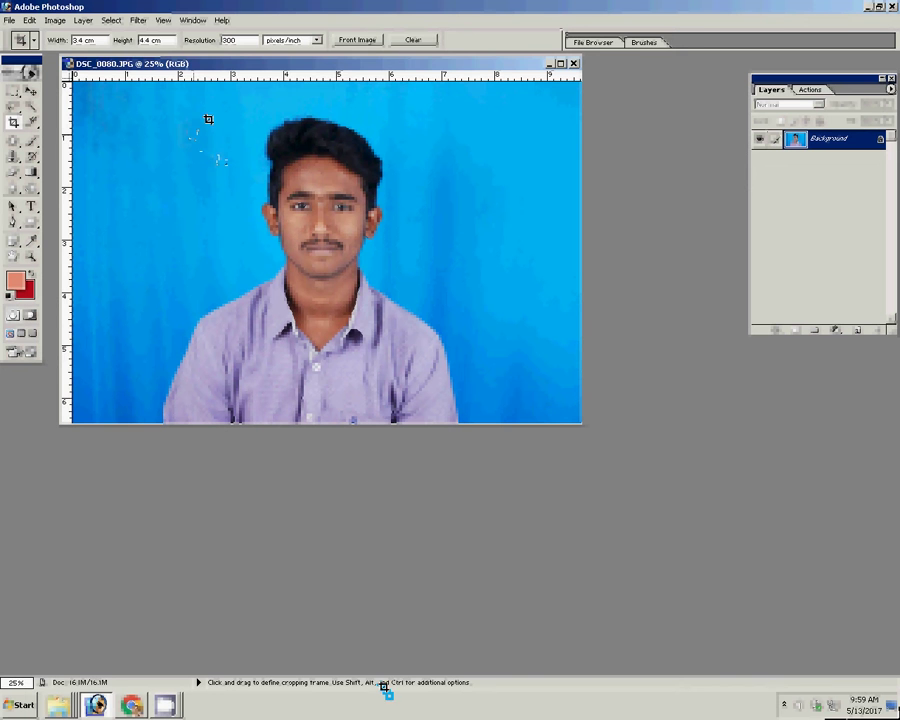
pyautogui.moveTo(202, 108); pyautogui.dragTo(458, 388)
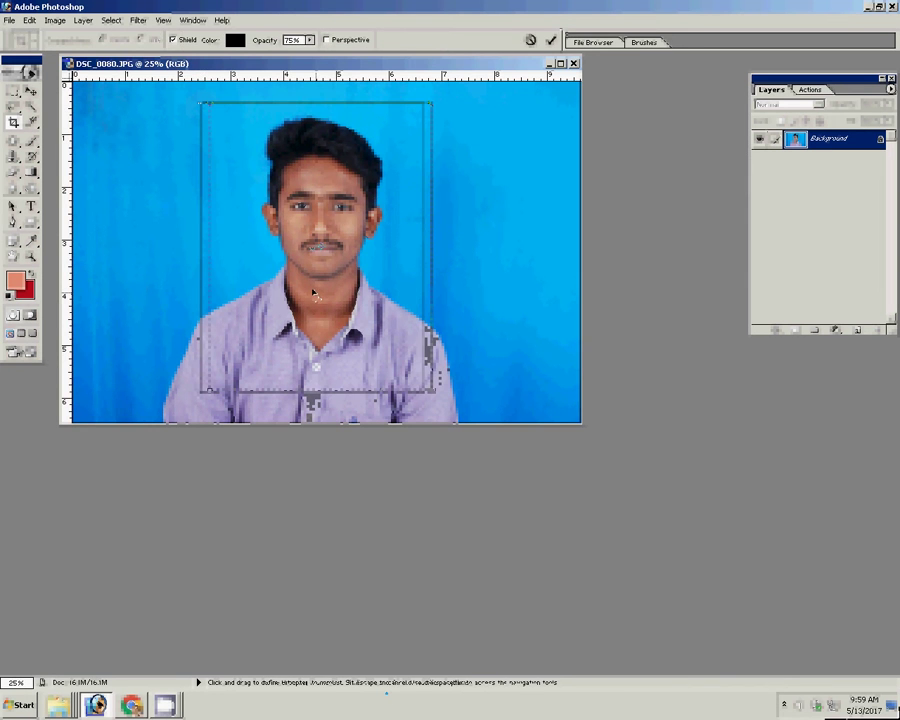
pyautogui.click(552, 41)
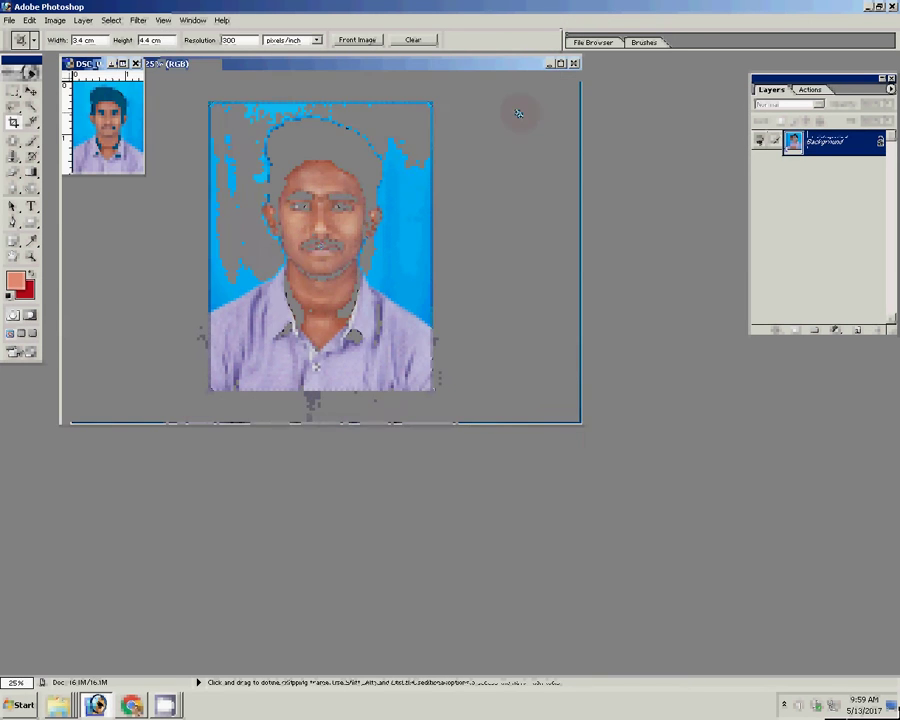
# Retouch the blemishes on the man's forehead with the Healing Brush, using a size 9 brush in Normal mode with a sampled source.
pyautogui.click(36, 261)
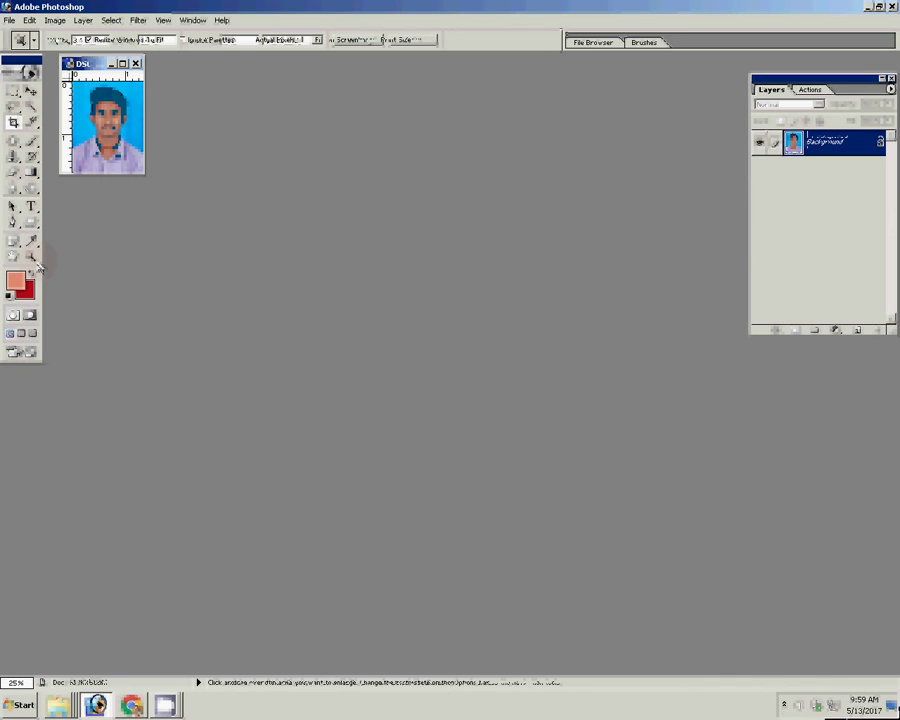
pyautogui.click(273, 43)
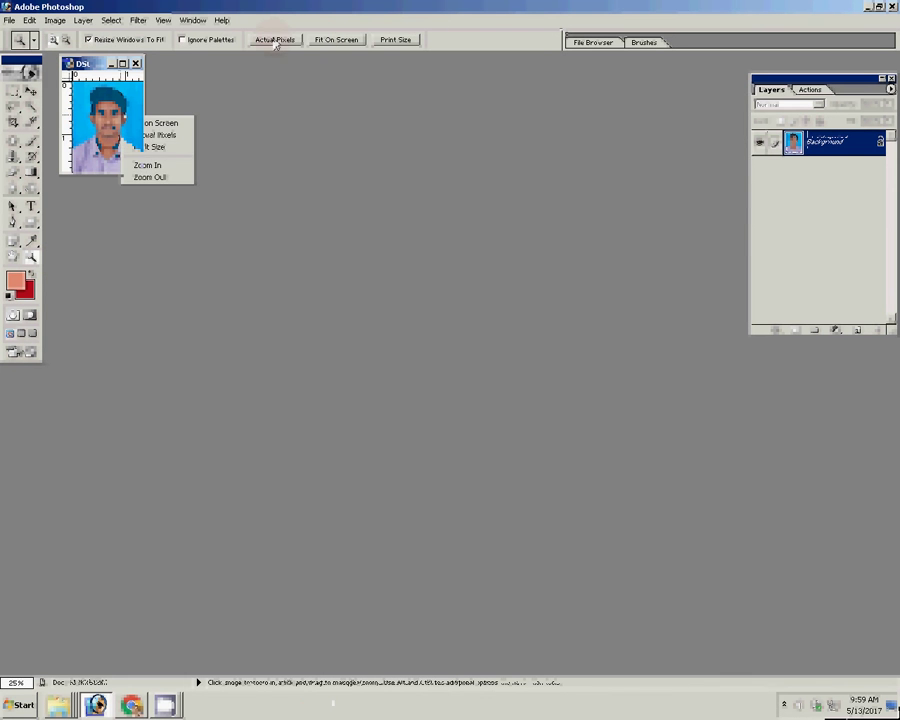
pyautogui.click(333, 40)
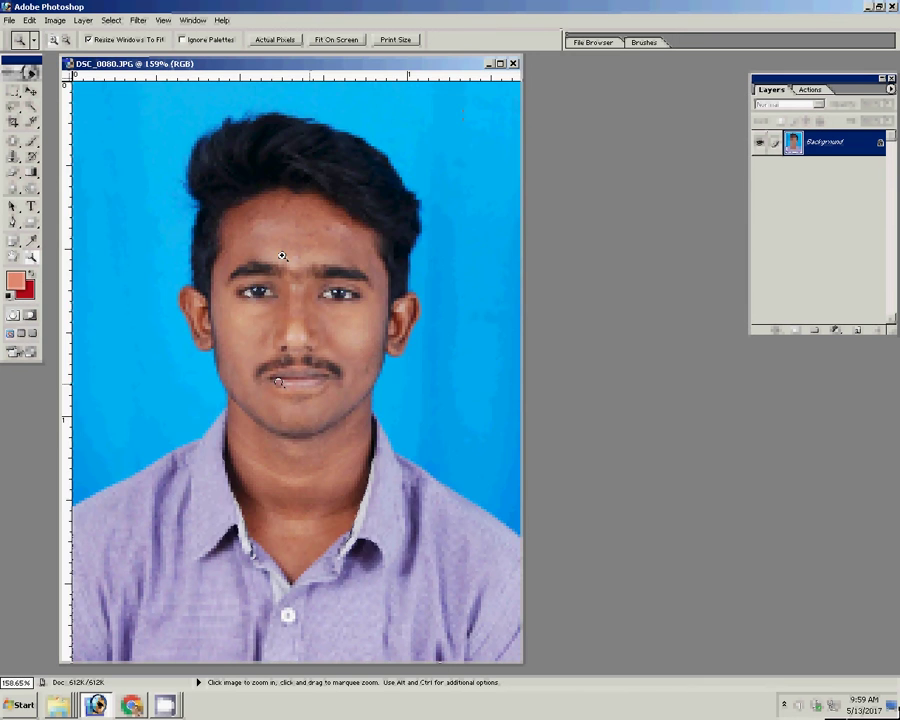
pyautogui.click(351, 321)
pyautogui.click(374, 354)
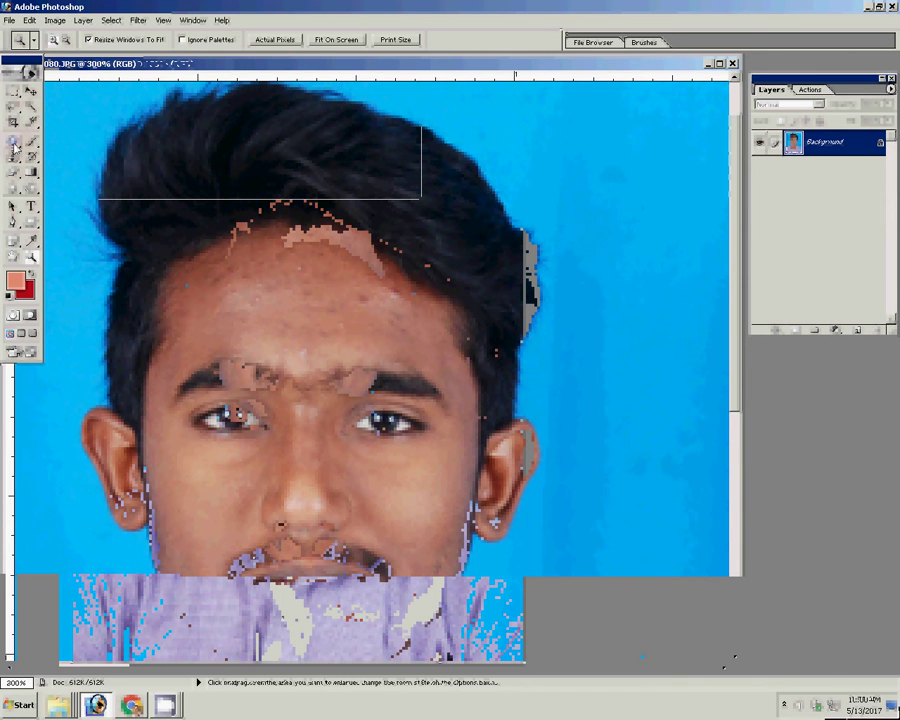
pyautogui.click(14, 146)
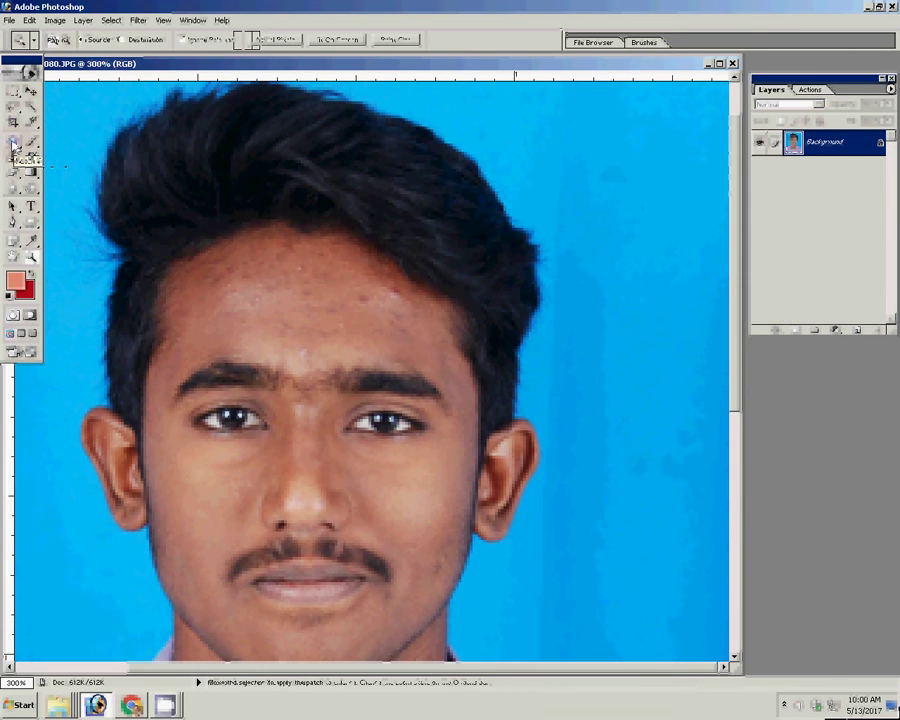
pyautogui.rightClick(14, 146)
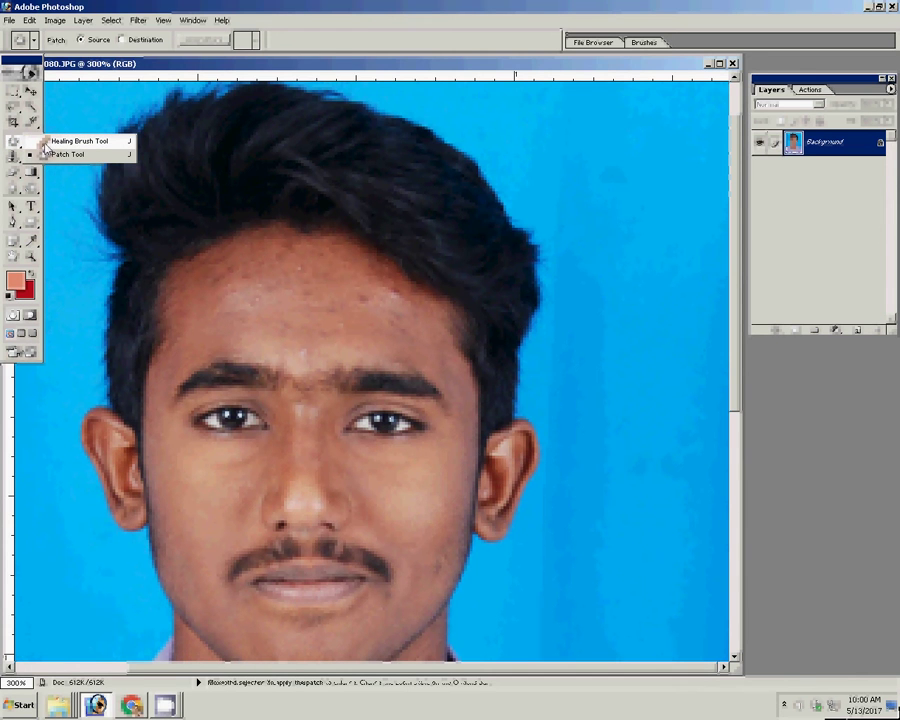
pyautogui.click(44, 142)
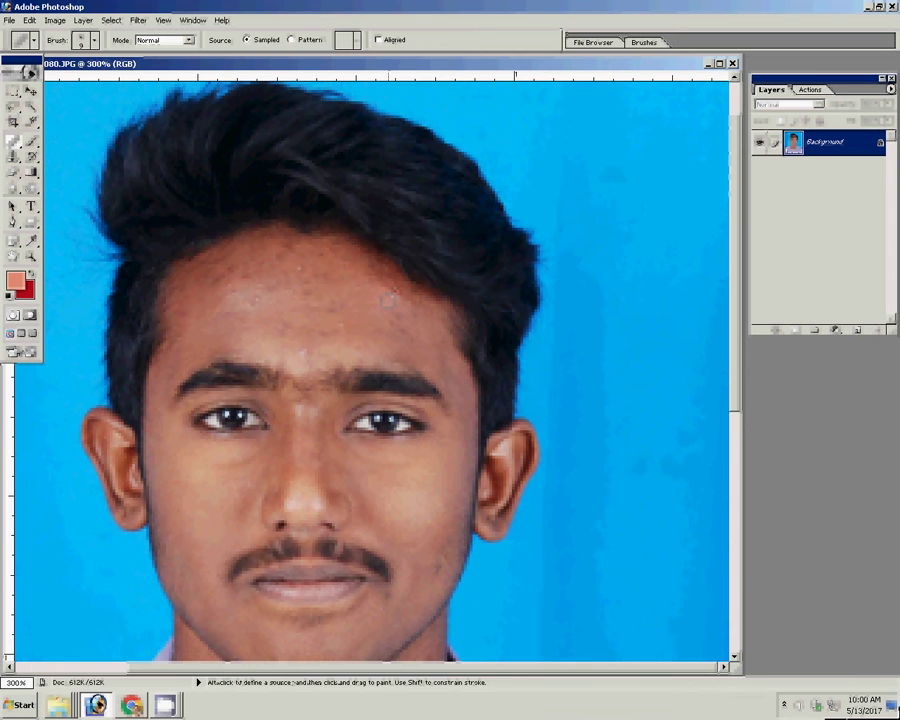
pyautogui.click(329, 309)
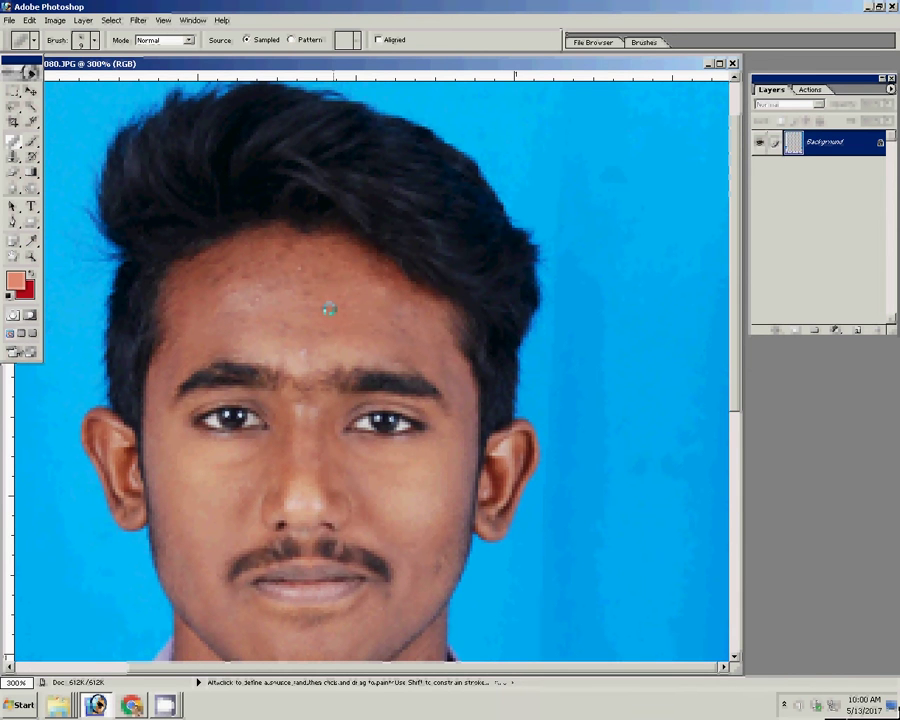
pyautogui.click(287, 285)
pyautogui.click(231, 271)
pyautogui.scroll(-3, 377, 237)
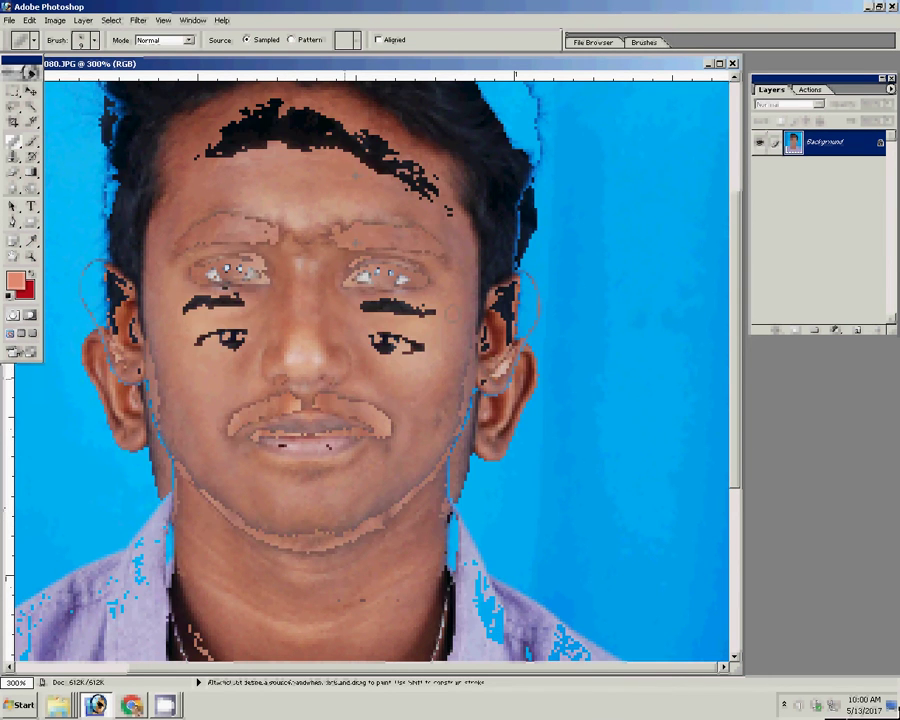
# Run the red recorded action named Action 1 on the portrait to smooth the skin.
pyautogui.click(797, 89)
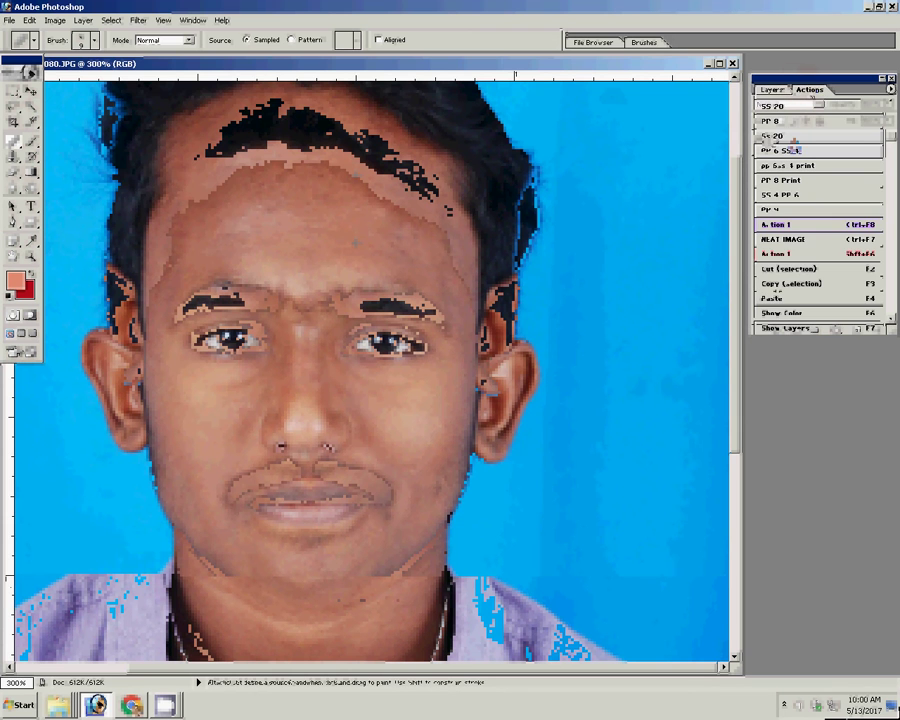
pyautogui.click(135, 22)
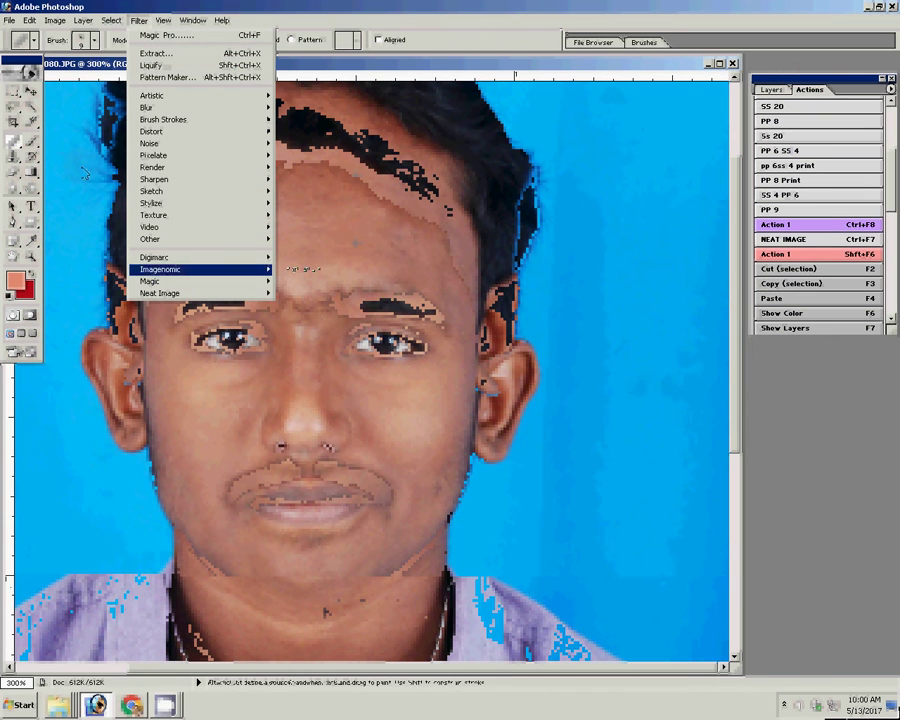
pyautogui.moveTo(162, 299)
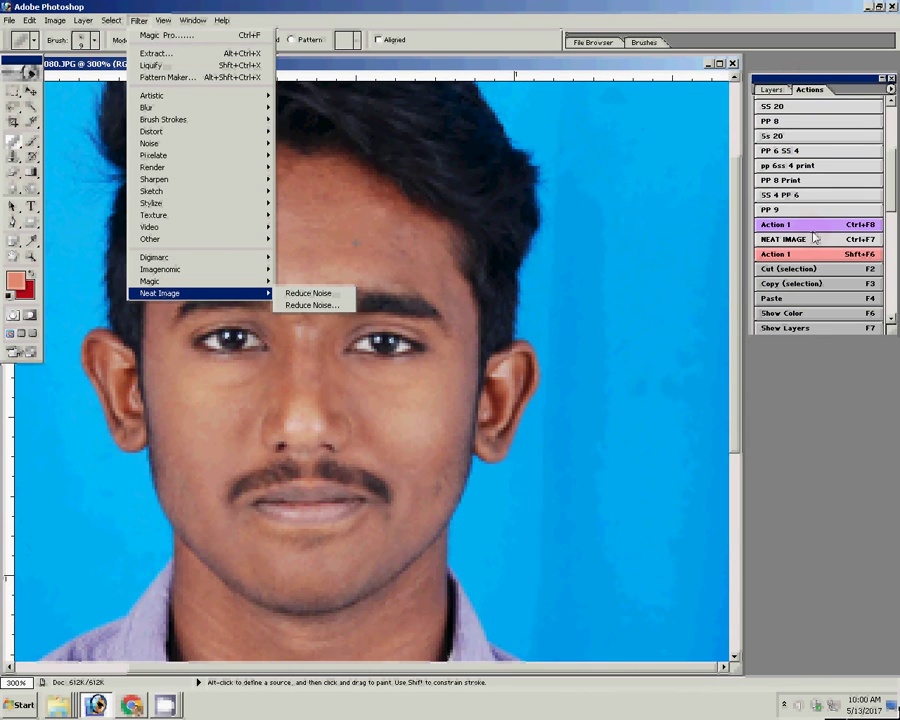
pyautogui.click(798, 256)
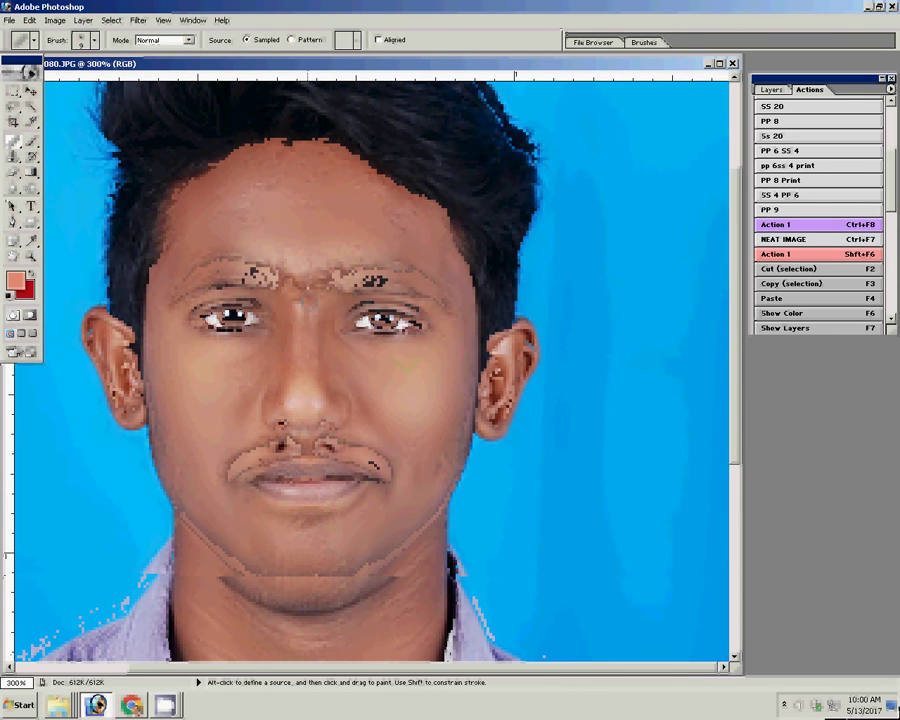
# Soften the skin of the forehead and face with the Blur tool, using a size 20 brush at 100% strength.
pyautogui.press('r')
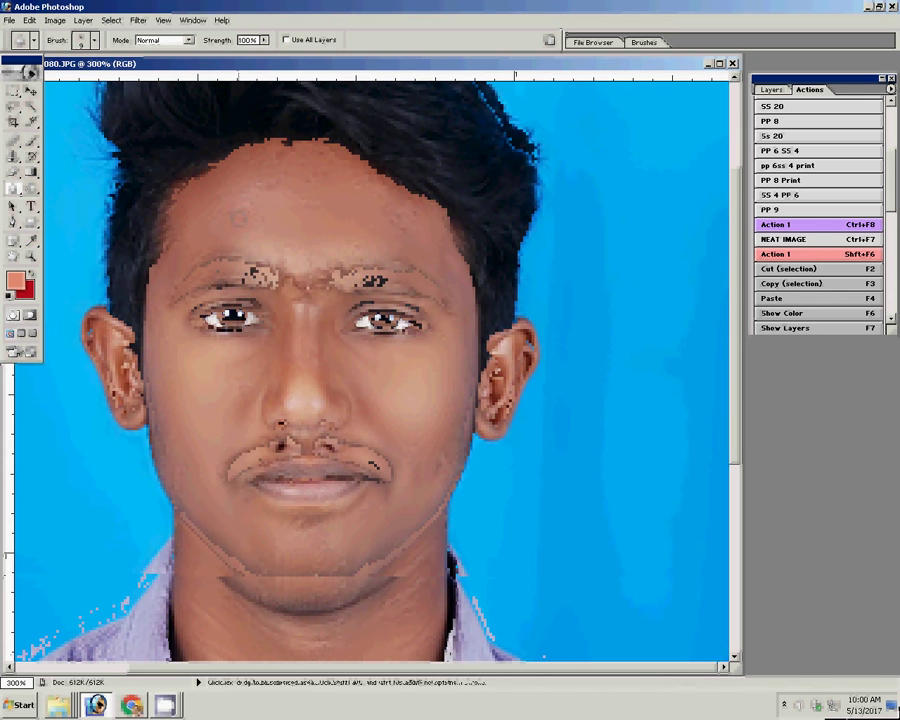
pyautogui.press(']')
pyautogui.press(']')
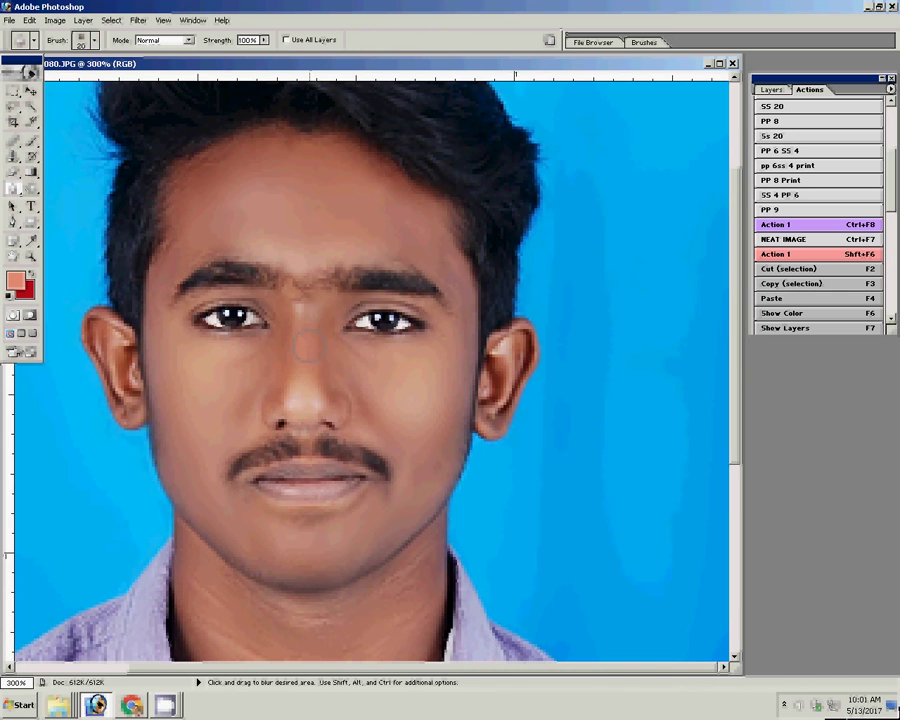
pyautogui.scroll(-3, 356, 435)
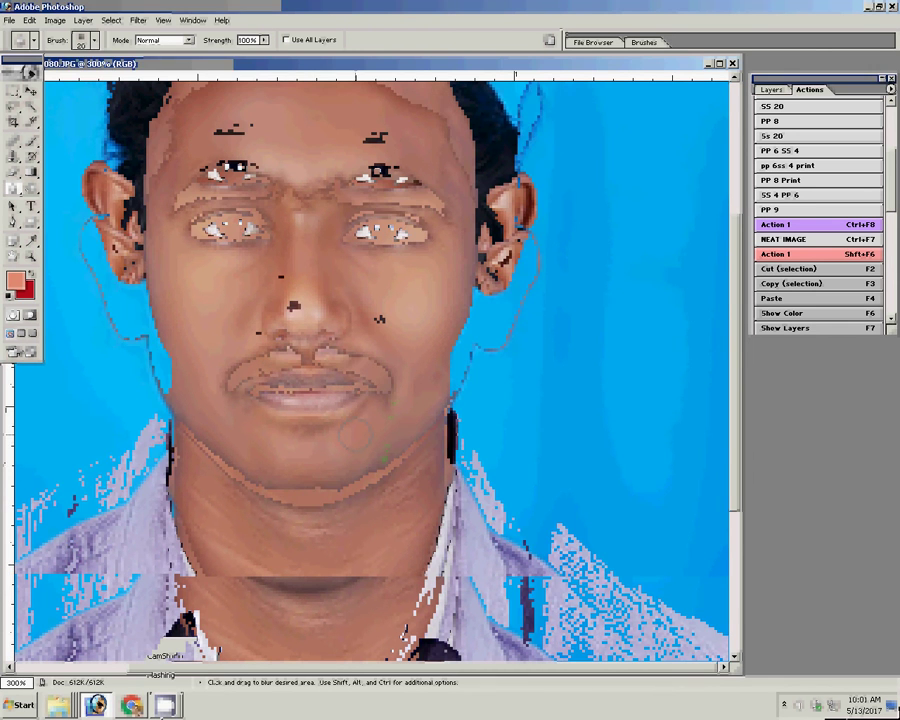
pyautogui.scroll(-2, 356, 435)
# Switch to CamStudio and set it to record audio from the microphone.
pyautogui.click(719, 635)
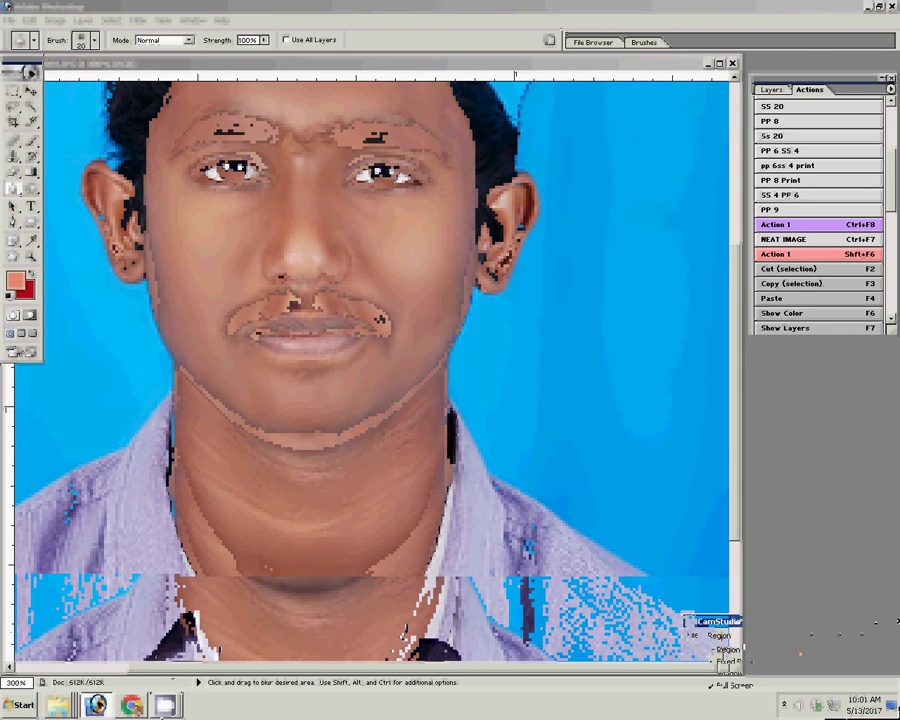
pyautogui.moveTo(752, 637)
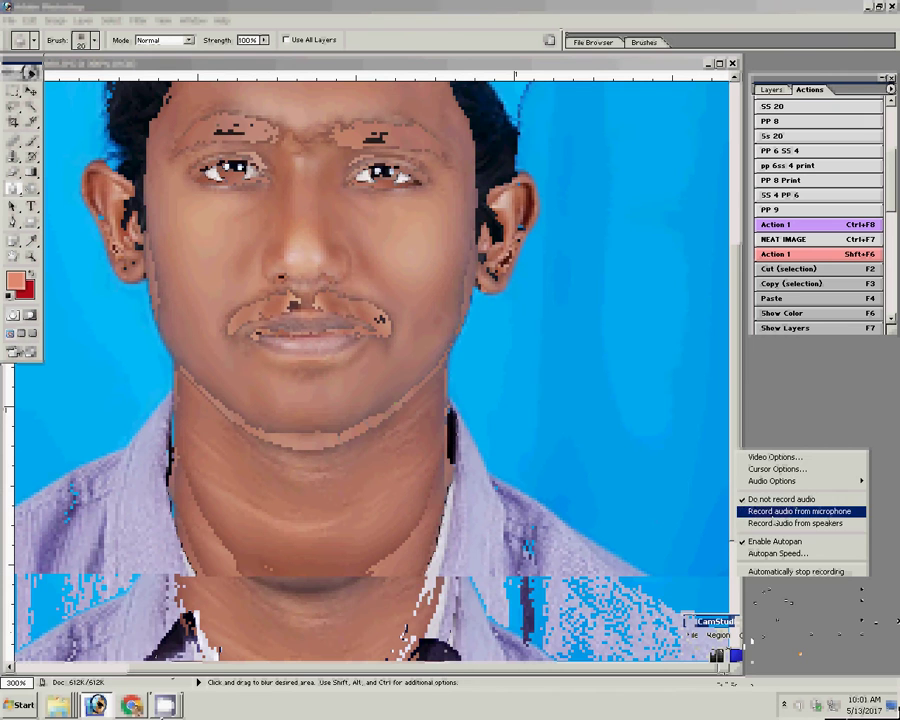
pyautogui.click(795, 511)
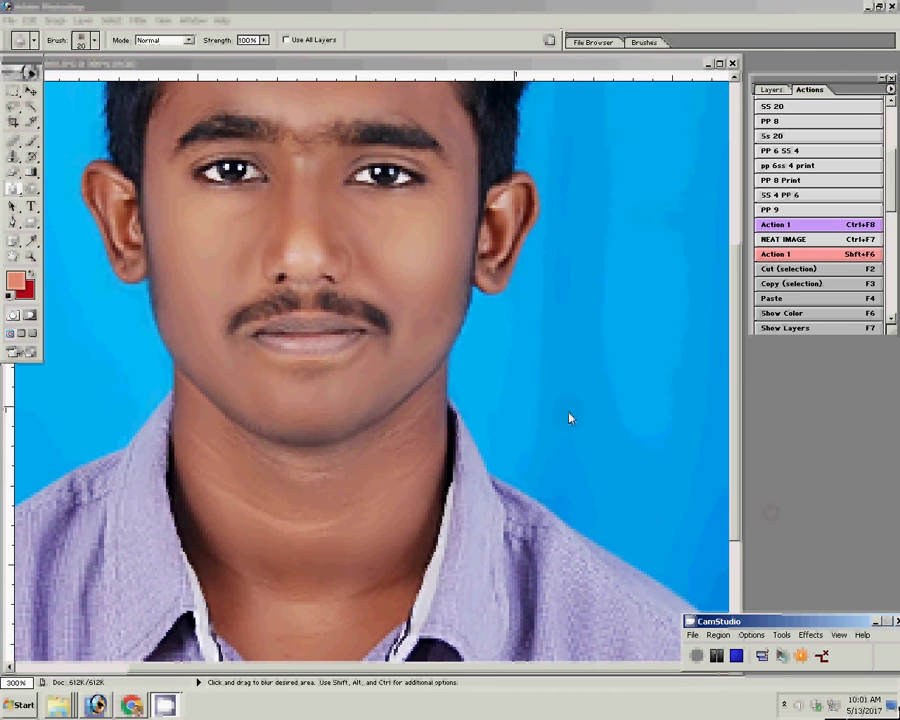
pyautogui.press('F8')
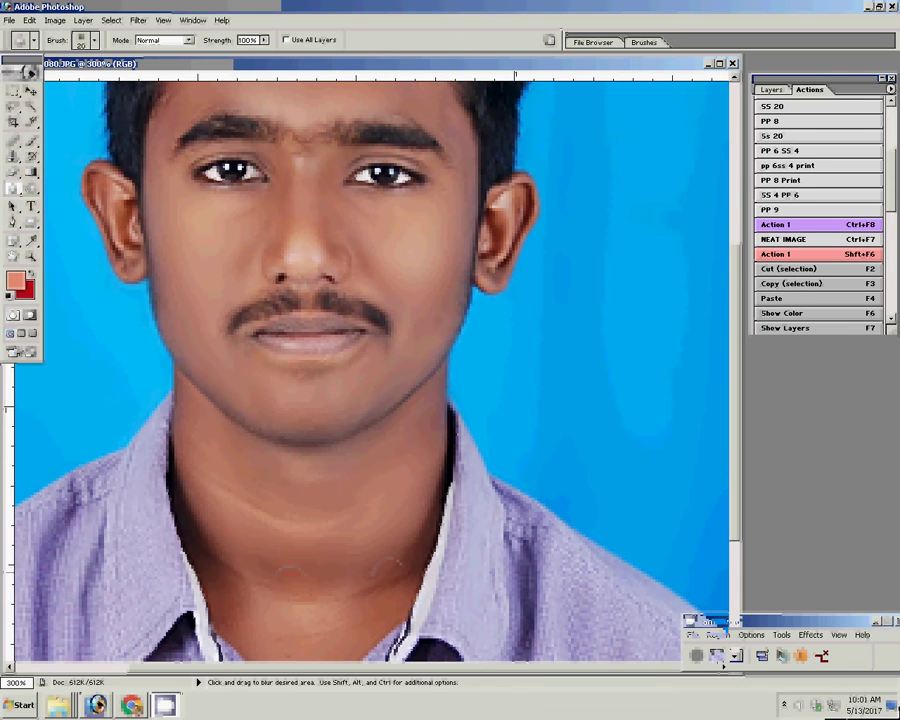
# Deepen the portrait's dark tones with Selective Color, setting Black to 9% for the Blacks with the Relative method.
pyautogui.press('z')
pyautogui.rightClick(298, 424)
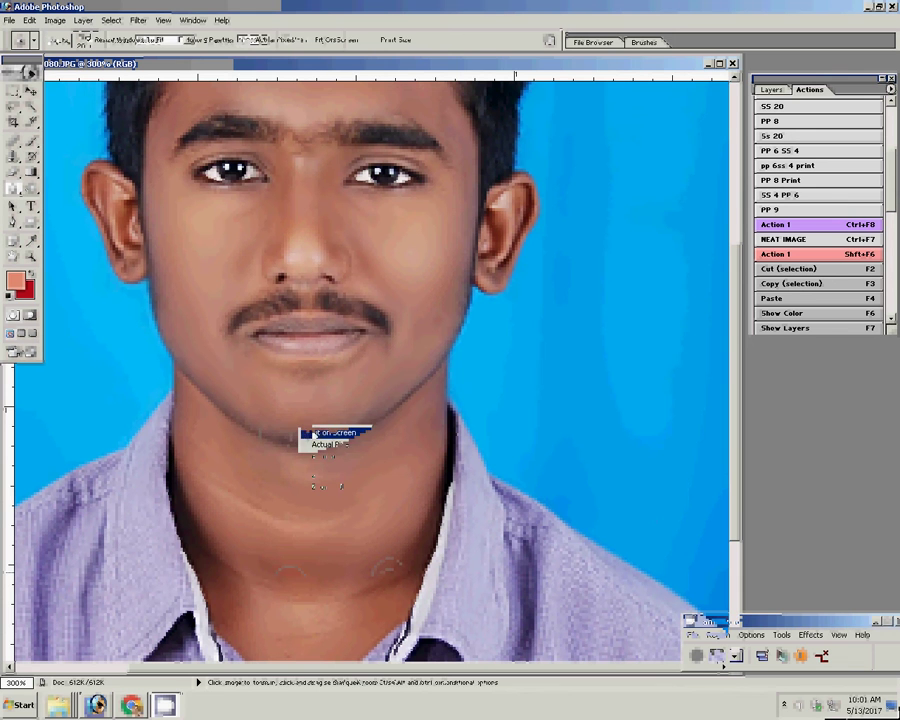
pyautogui.click(312, 430)
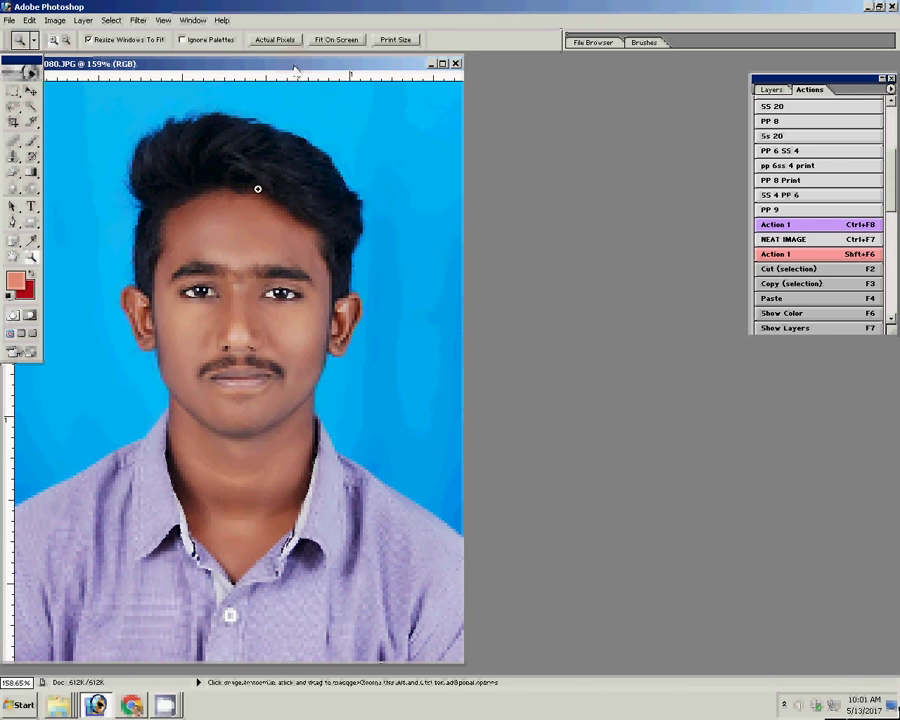
pyautogui.click(776, 94)
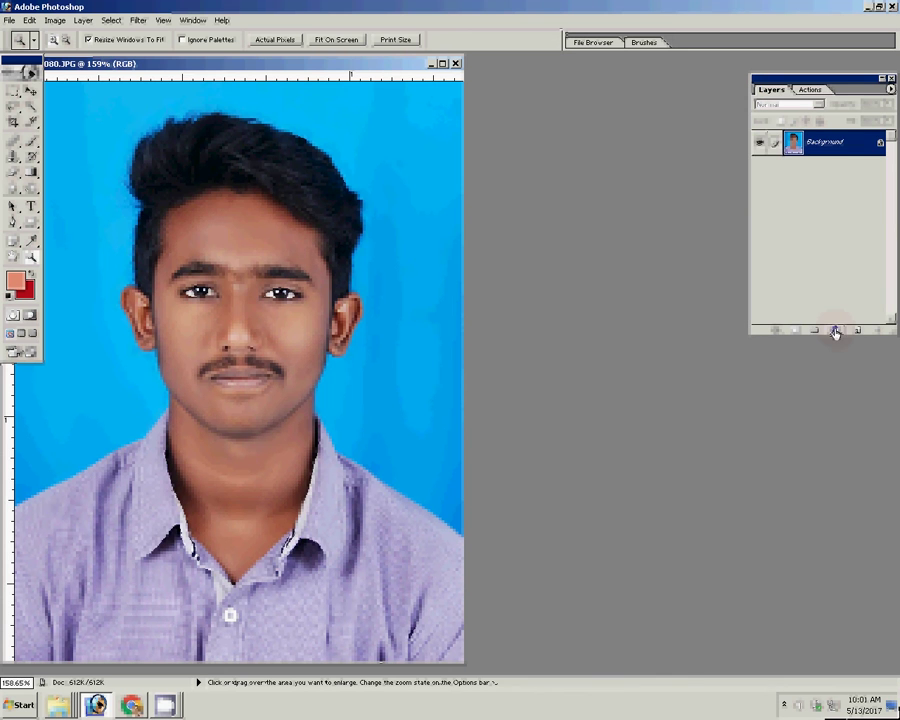
pyautogui.click(55, 20)
pyautogui.moveTo(66, 53)
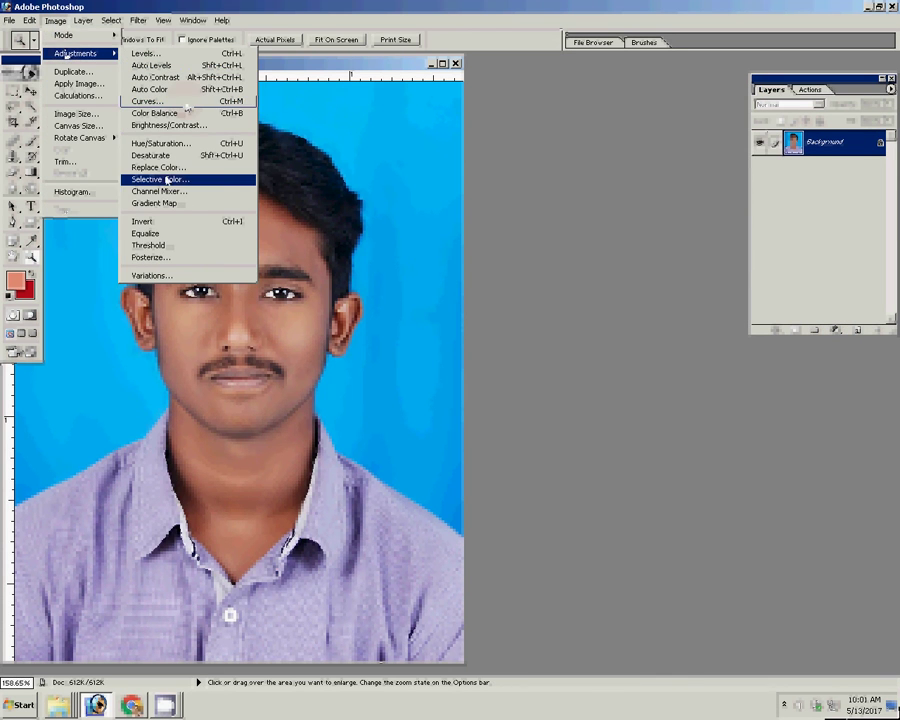
pyautogui.click(200, 179)
pyautogui.click(420, 278)
pyautogui.click(420, 380)
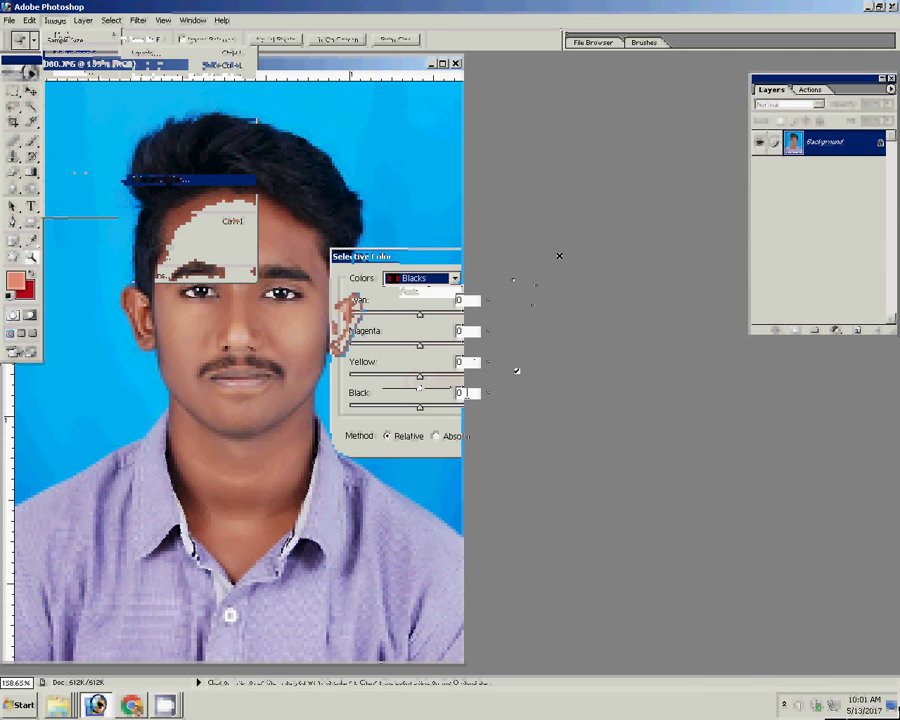
pyautogui.moveTo(465, 393); pyautogui.dragTo(456, 393)
pyautogui.write('9')
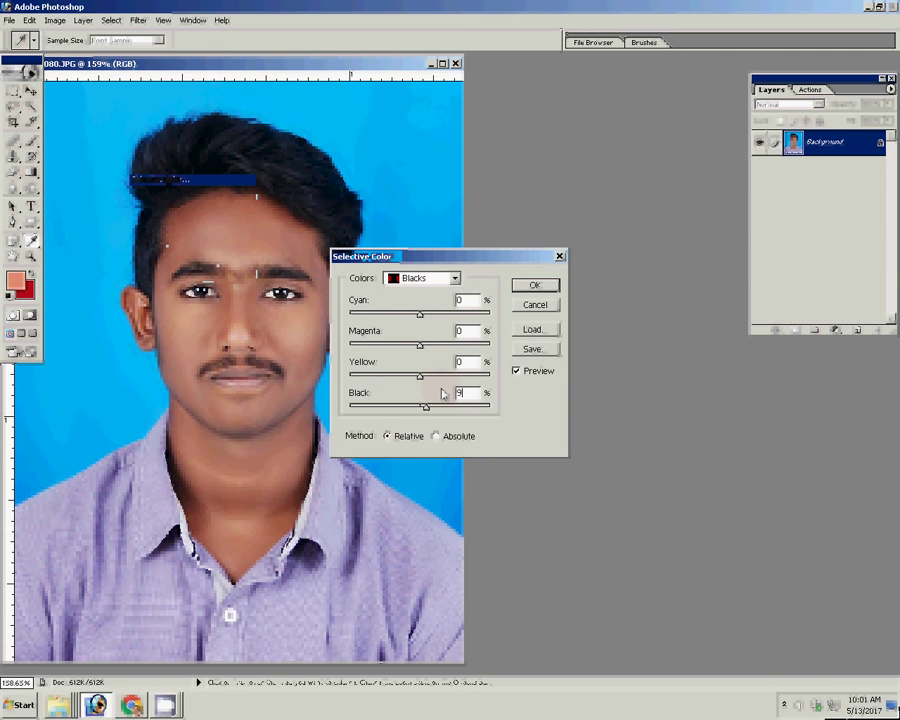
pyautogui.click(530, 287)
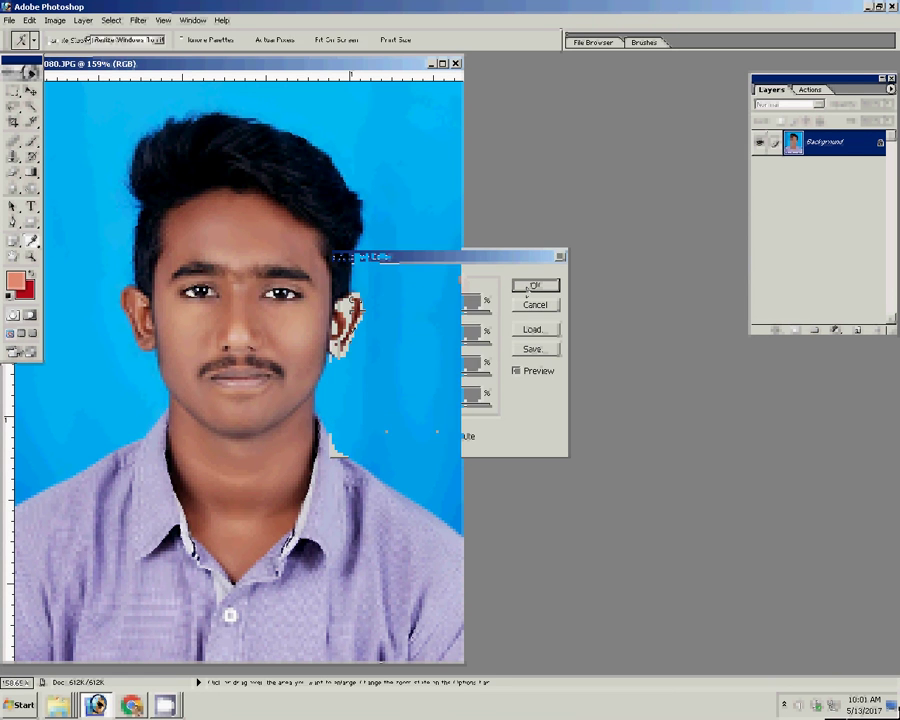
# Create a white RGB document of 6 by 4 inches at 300 pixels/inch and return to the portrait's window.
pyautogui.hotkey('alt', 'l')
pyautogui.press('Escape')
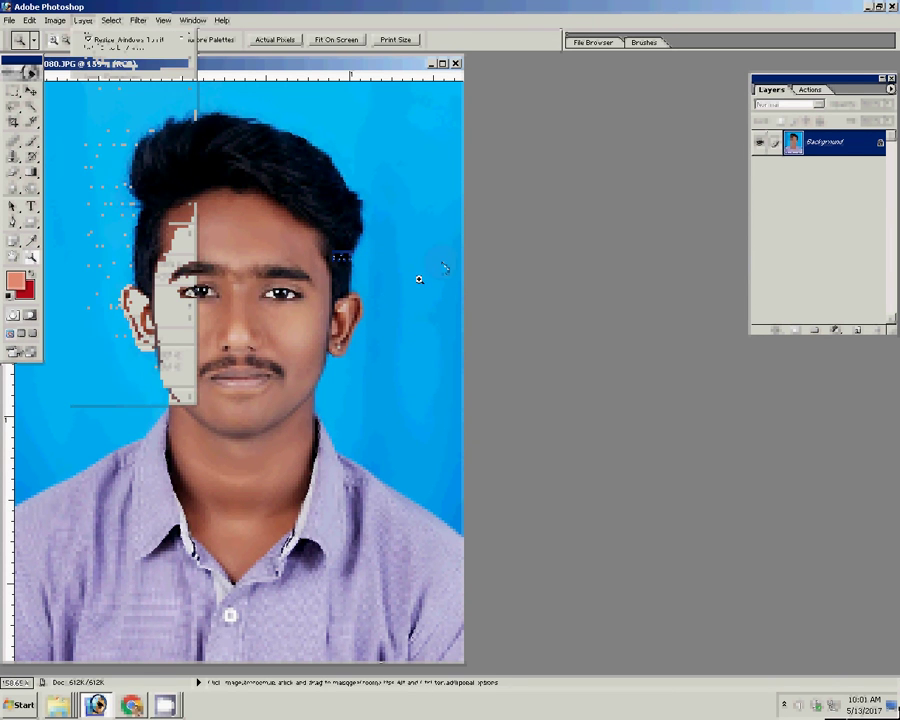
pyautogui.hotkey('alt', 'f')
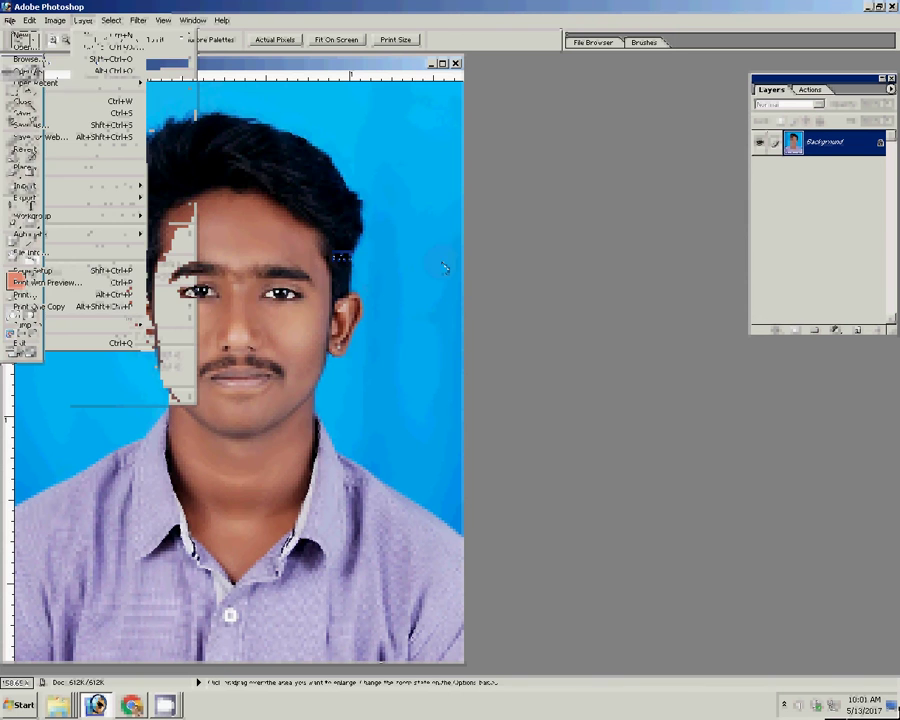
pyautogui.press('n')
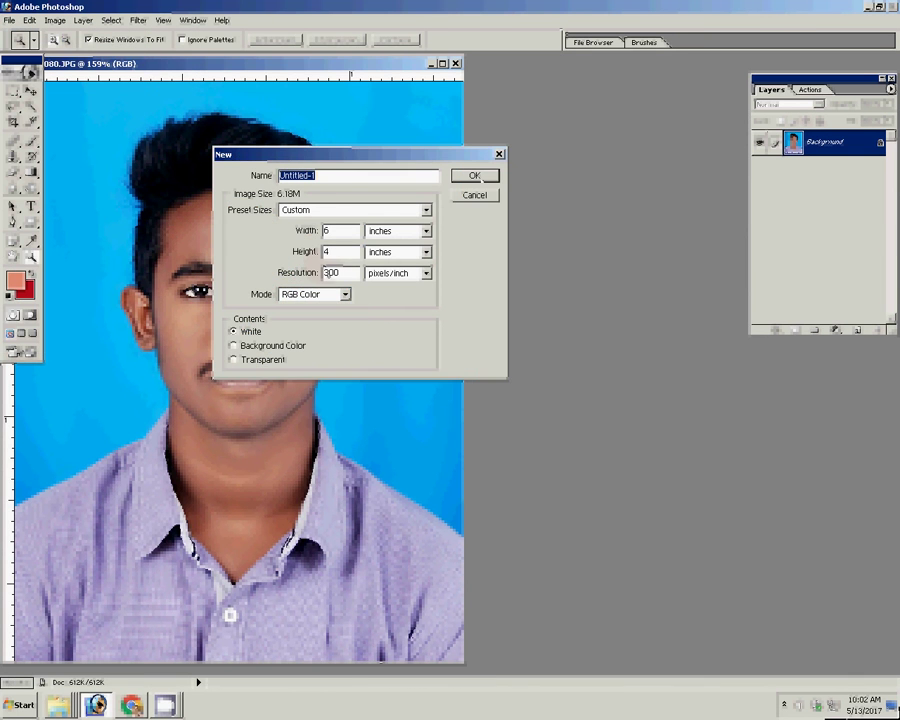
pyautogui.click(478, 178)
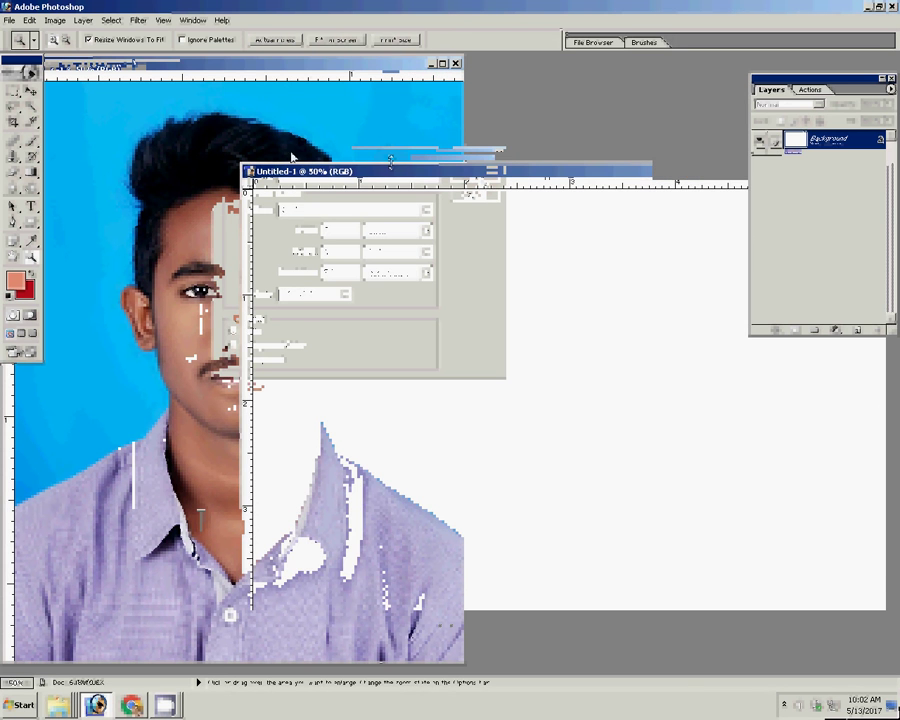
pyautogui.click(255, 72)
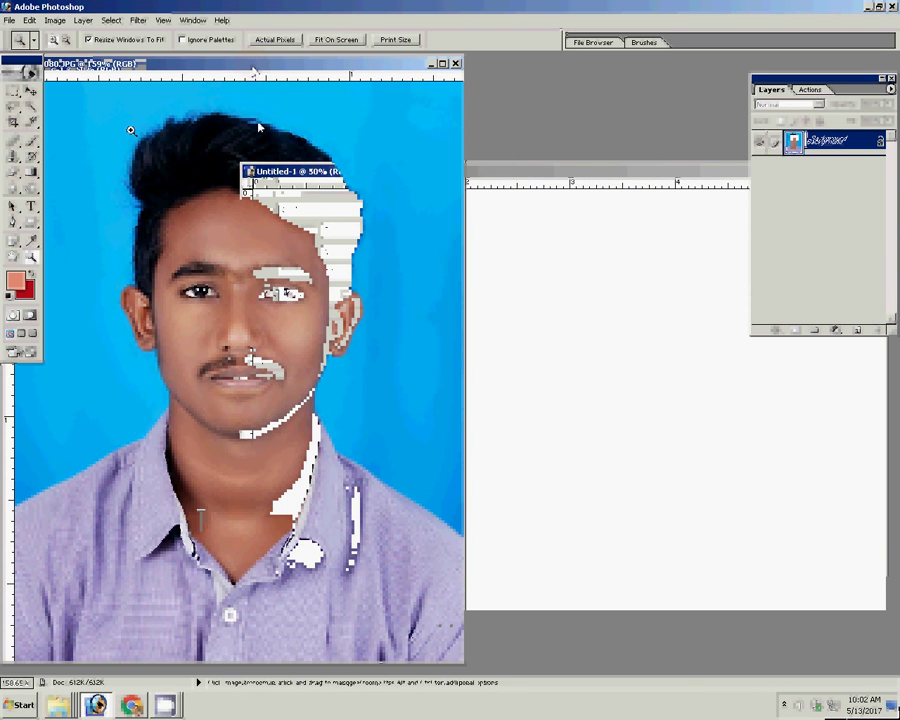
# Copy the portrait into the upper-left corner of the Untitled-1 sheet and duplicate it into an evenly spaced row of four.
pyautogui.click(31, 91)
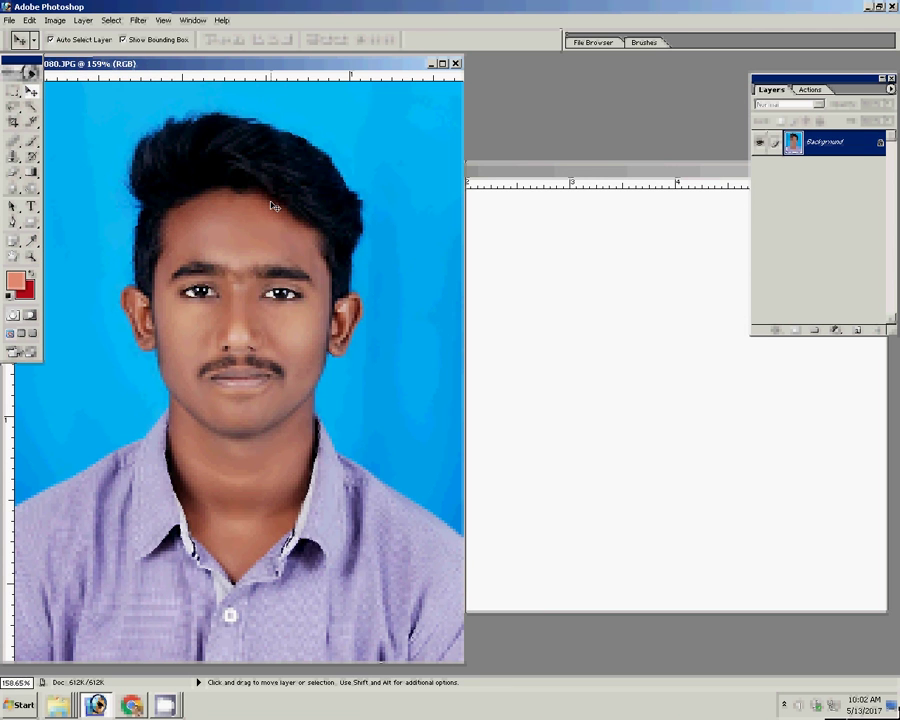
pyautogui.moveTo(568, 174); pyautogui.dragTo(455, 172)
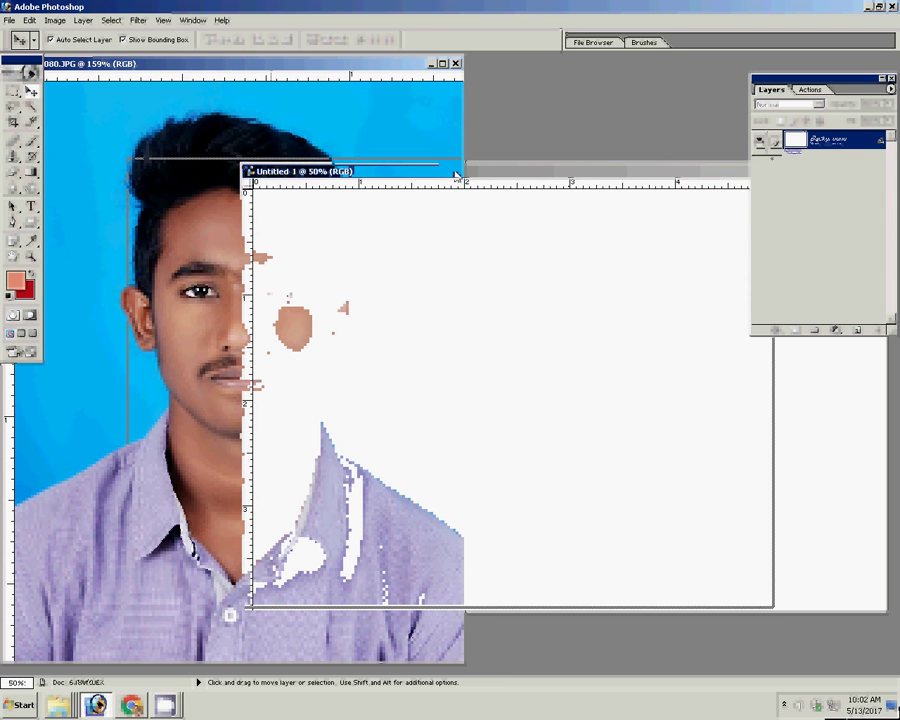
pyautogui.click(73, 98)
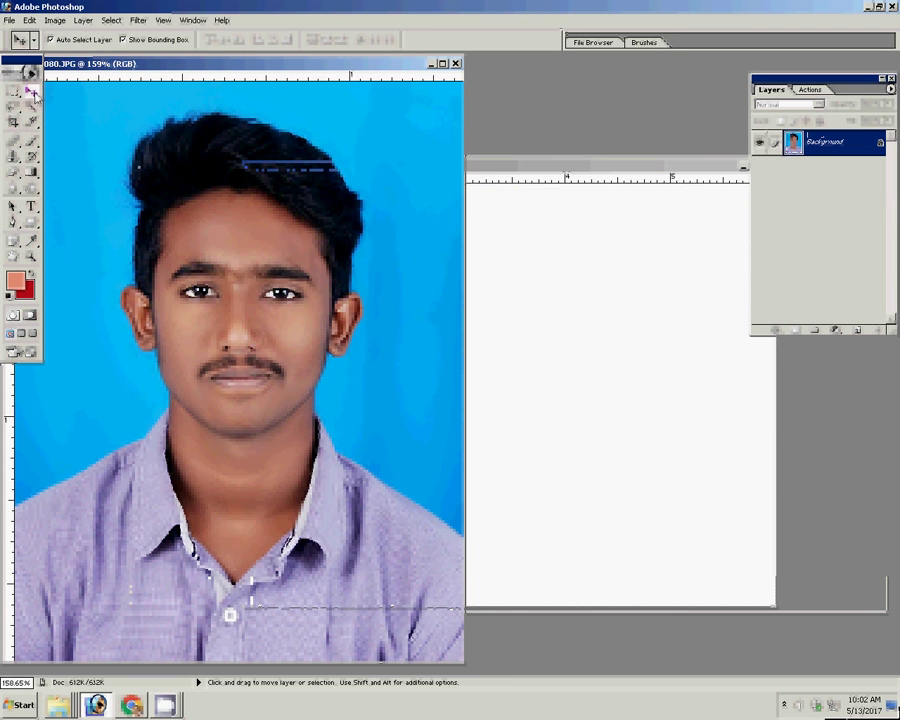
pyautogui.moveTo(253, 207); pyautogui.dragTo(225, 243)
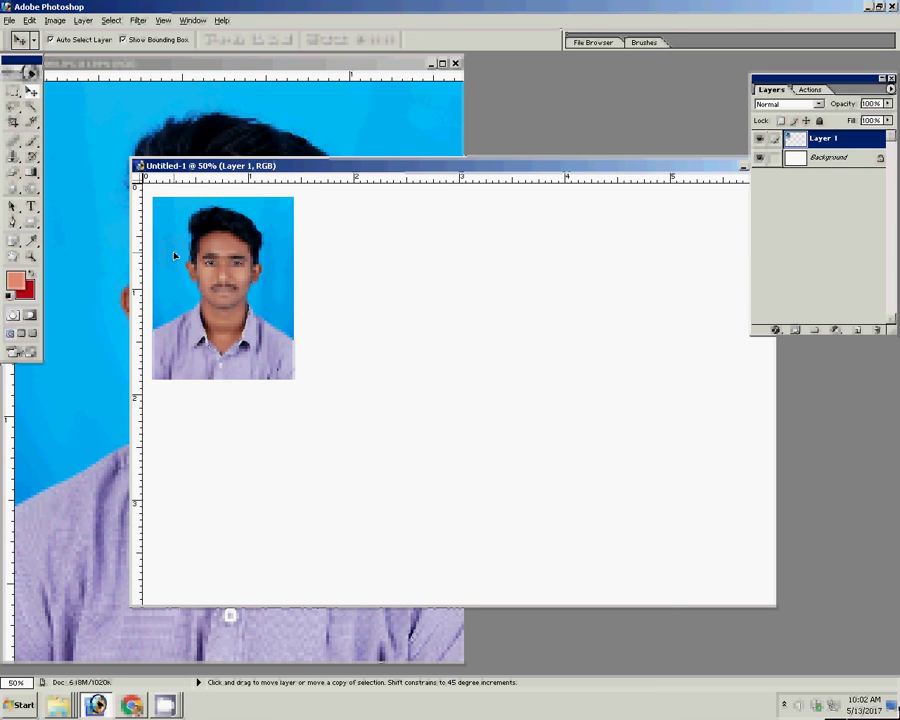
pyautogui.keyDown('alt'); pyautogui.moveTo(174, 256); pyautogui.dragTo(484, 258); pyautogui.keyUp('alt')
pyautogui.moveTo(483, 258); pyautogui.dragTo(631, 258)
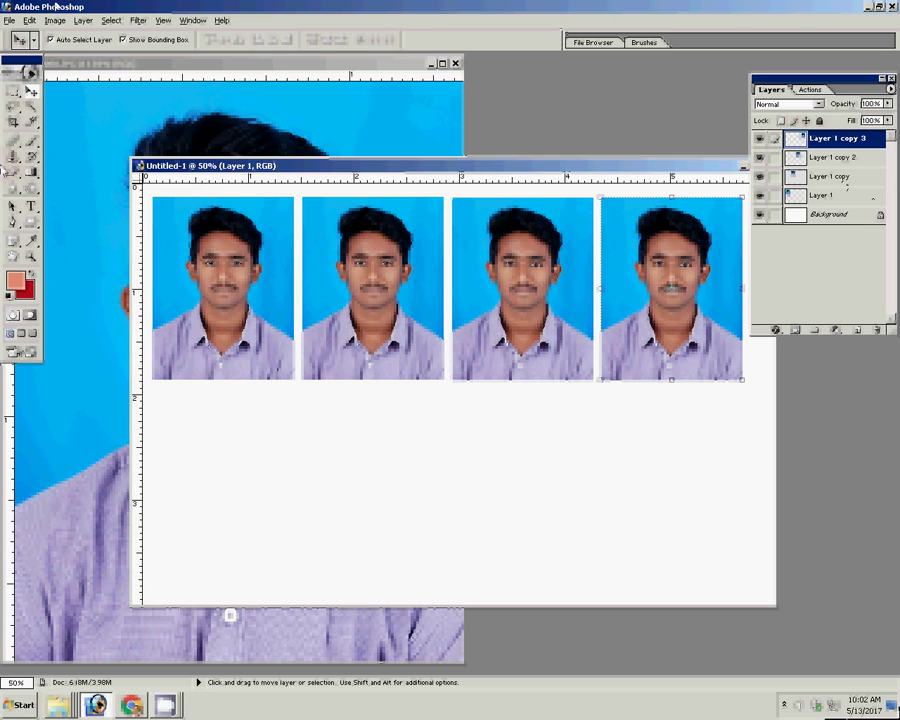
# Merge the four portrait layers down into a single layer, keeping the white Background separate.
pyautogui.click(83, 20)
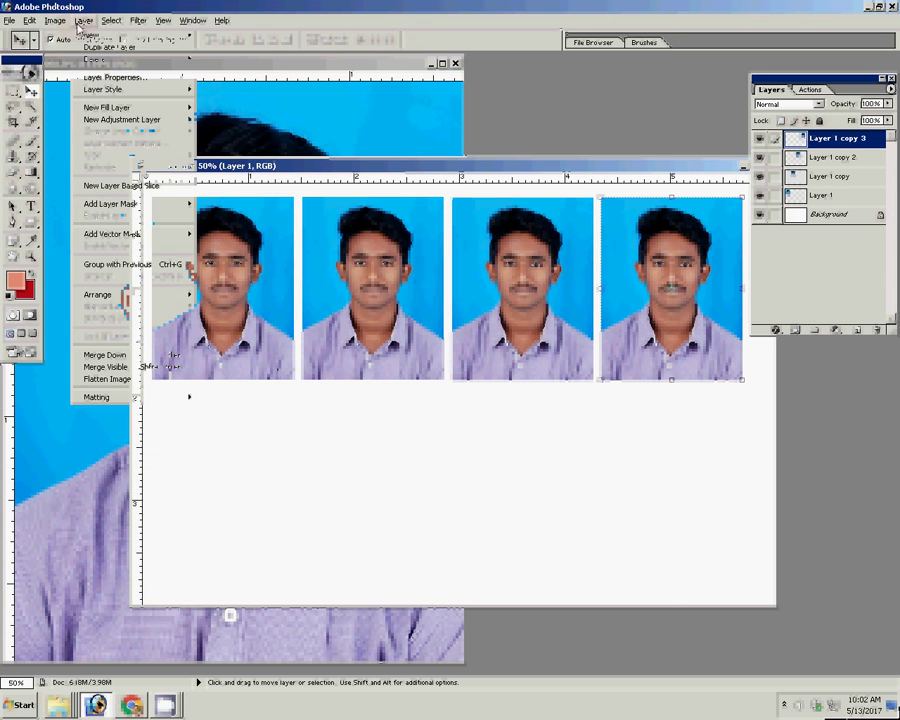
pyautogui.click(105, 355)
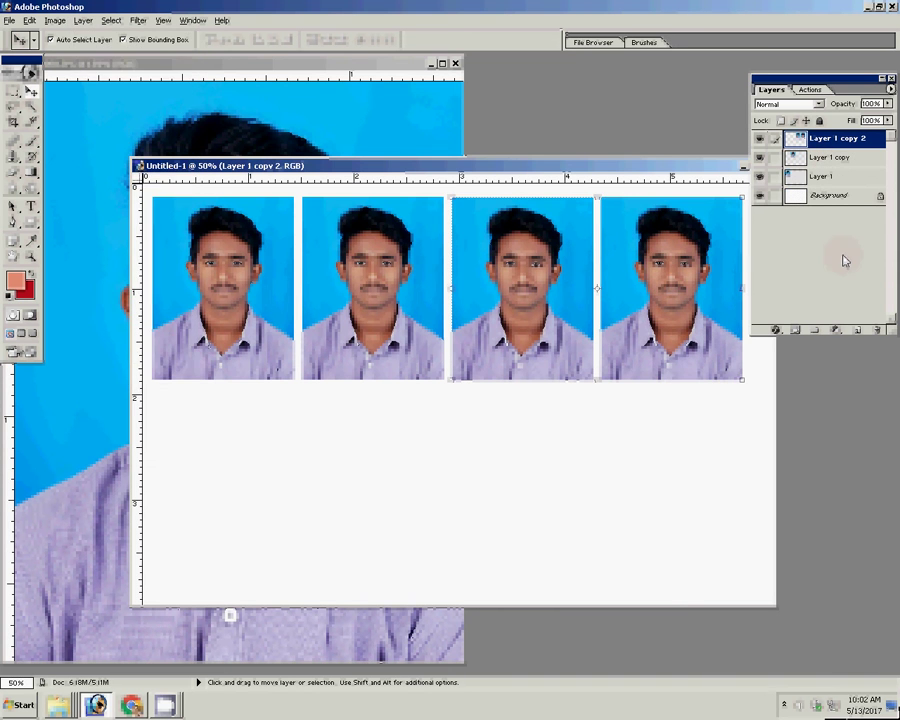
pyautogui.click(83, 20)
pyautogui.click(105, 355)
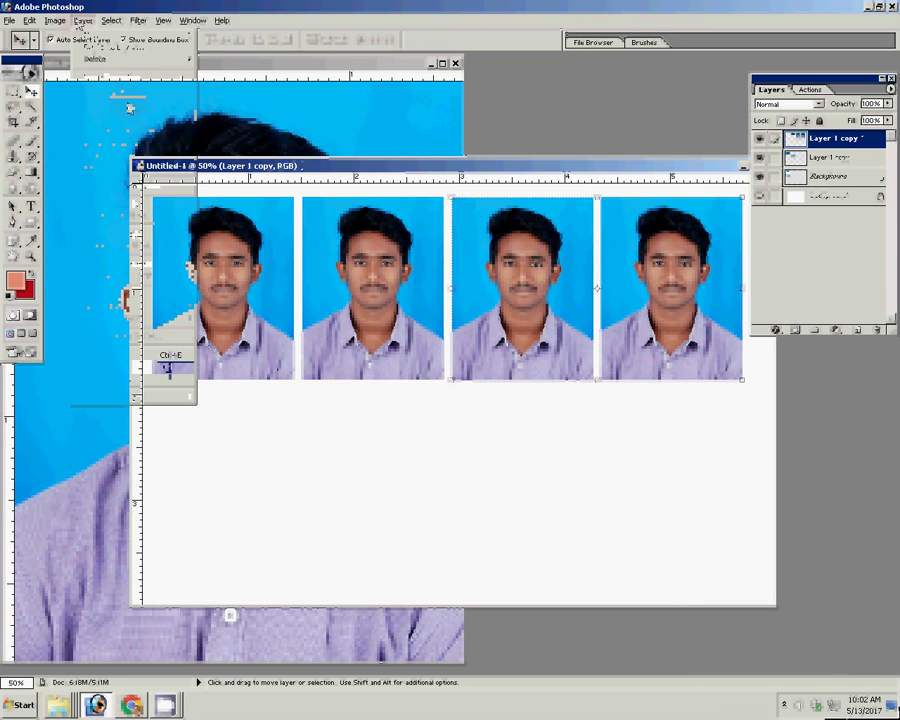
pyautogui.click(83, 20)
pyautogui.click(125, 355)
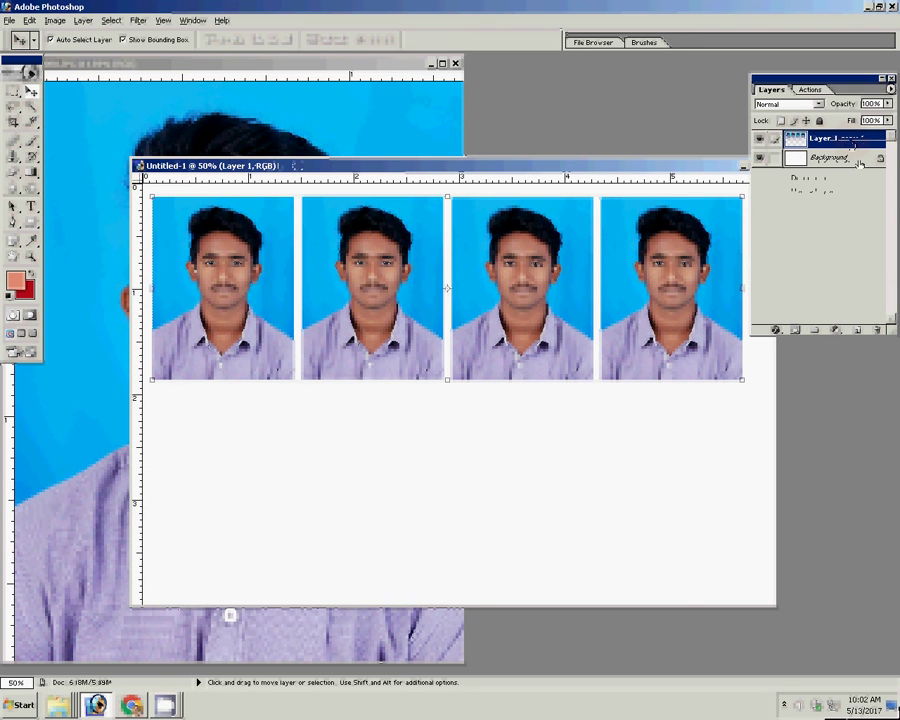
pyautogui.doubleClick(853, 142)
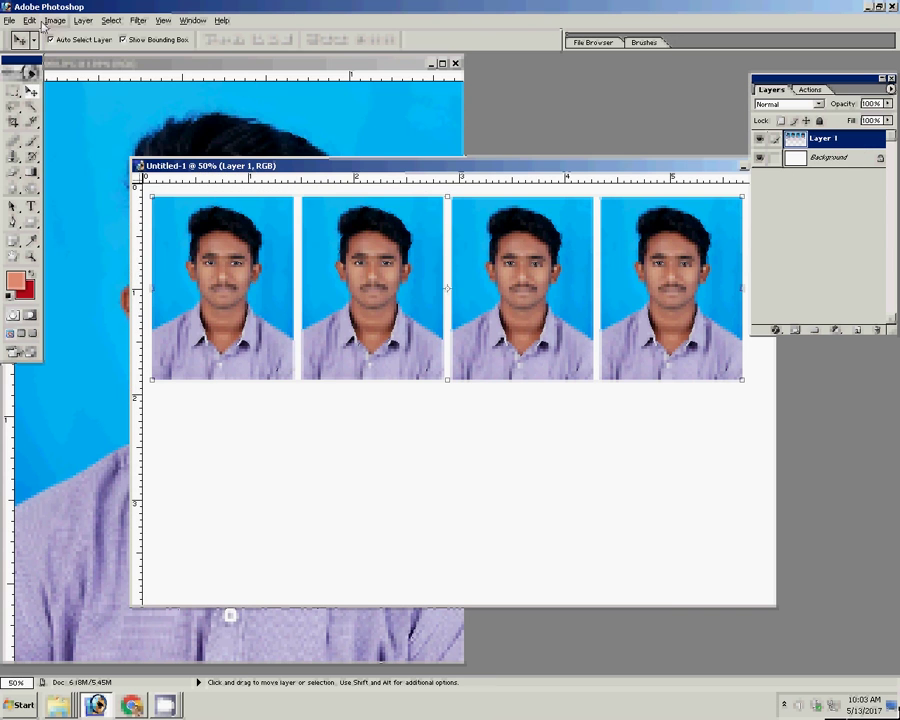
# Duplicate the row of four photos directly below the first row and merge both rows into one layer.
pyautogui.click(54, 22)
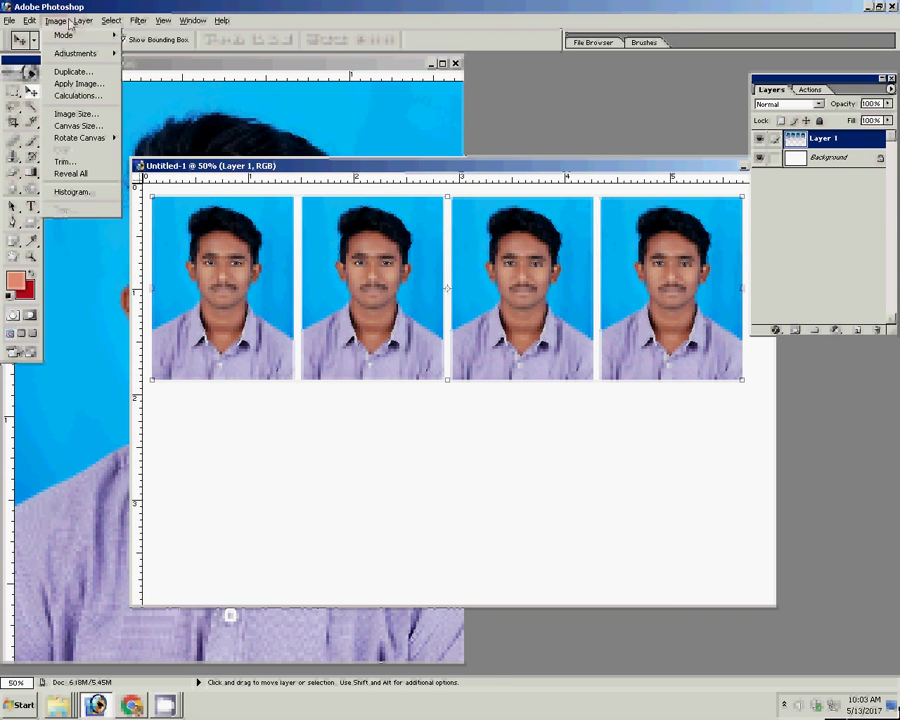
pyautogui.moveTo(83, 20)
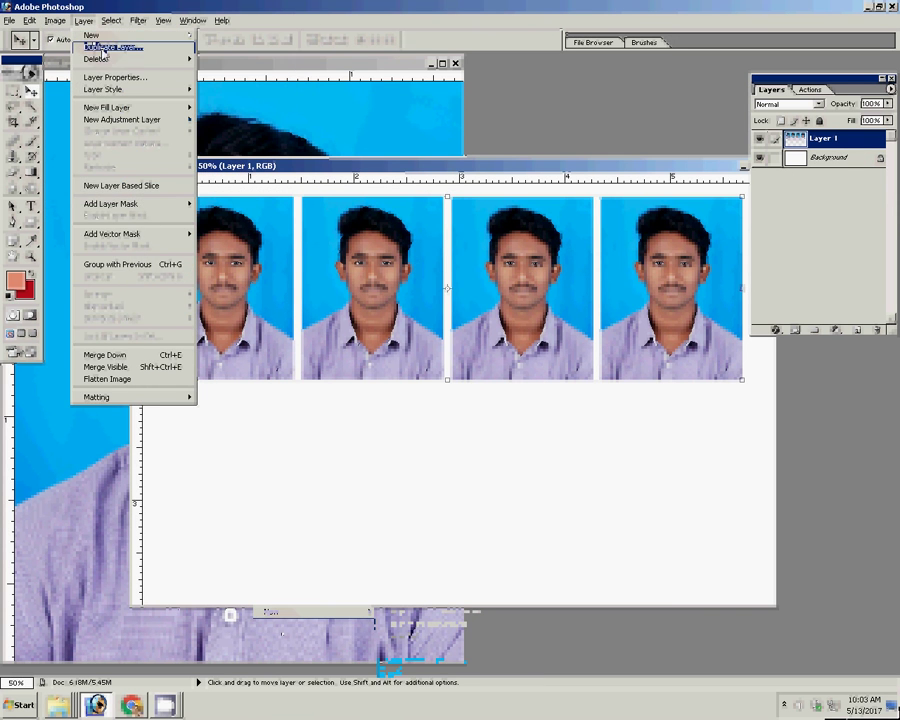
pyautogui.click(105, 47)
pyautogui.click(564, 316)
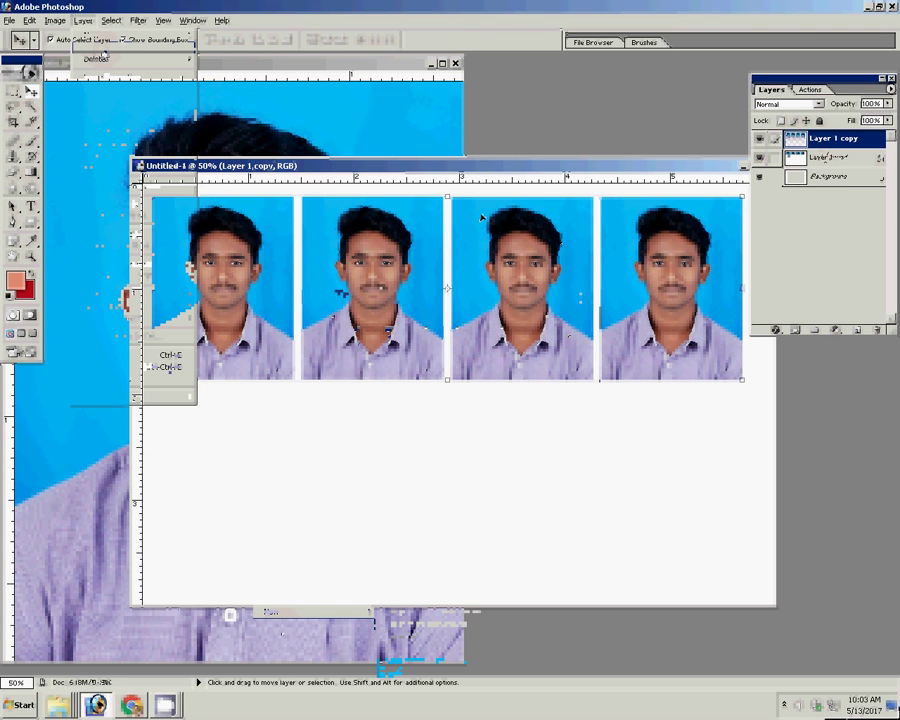
pyautogui.moveTo(478, 213); pyautogui.dragTo(477, 404)
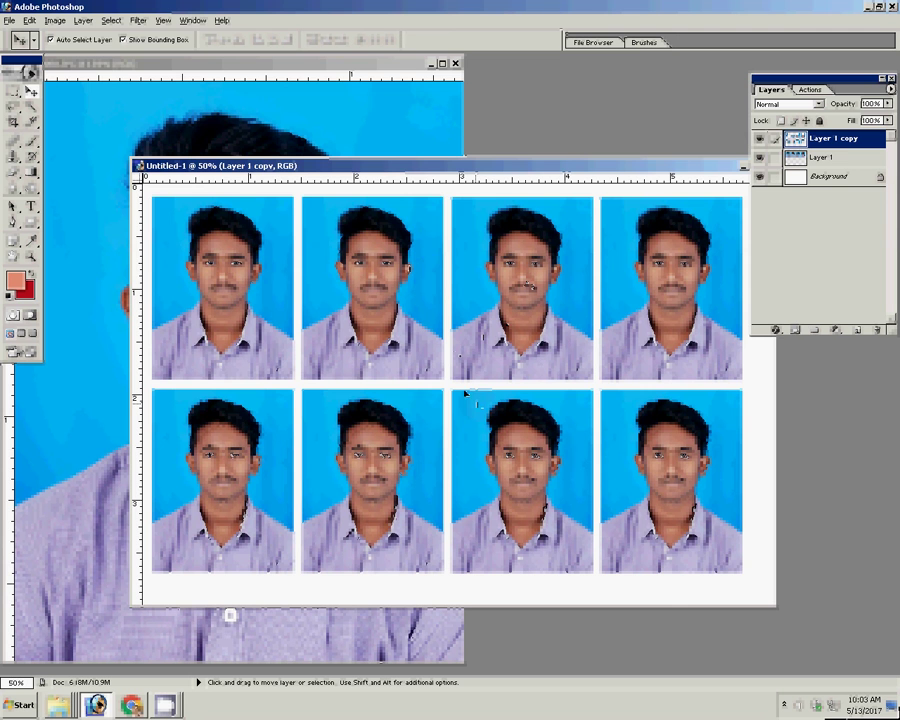
pyautogui.click(82, 21)
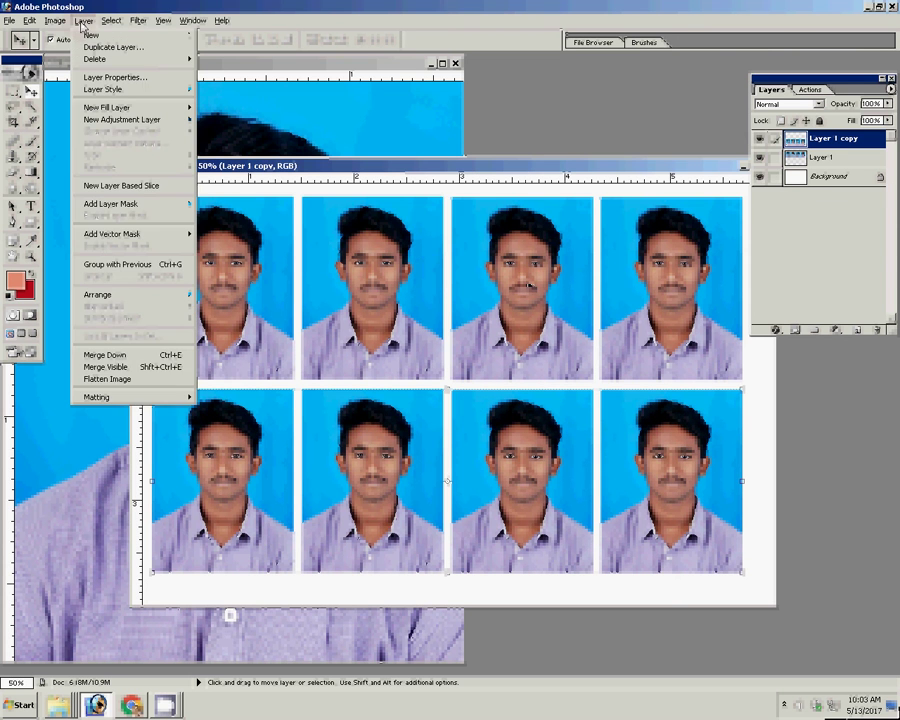
pyautogui.click(122, 356)
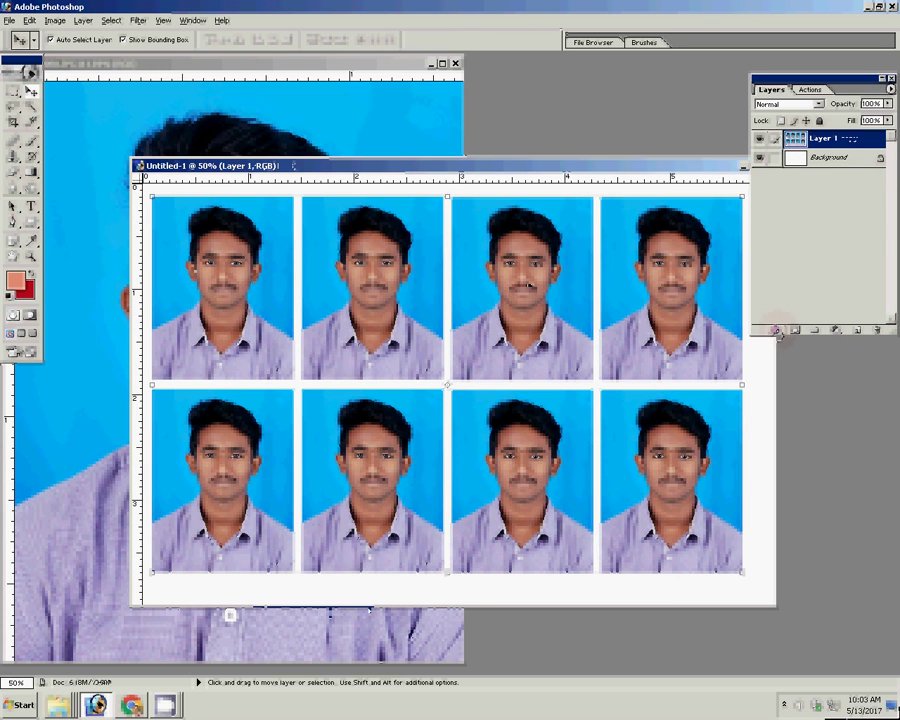
# Outline the eight photos with a 1 px black outside Stroke and move the block towards the centre of the sheet.
pyautogui.click(777, 331)
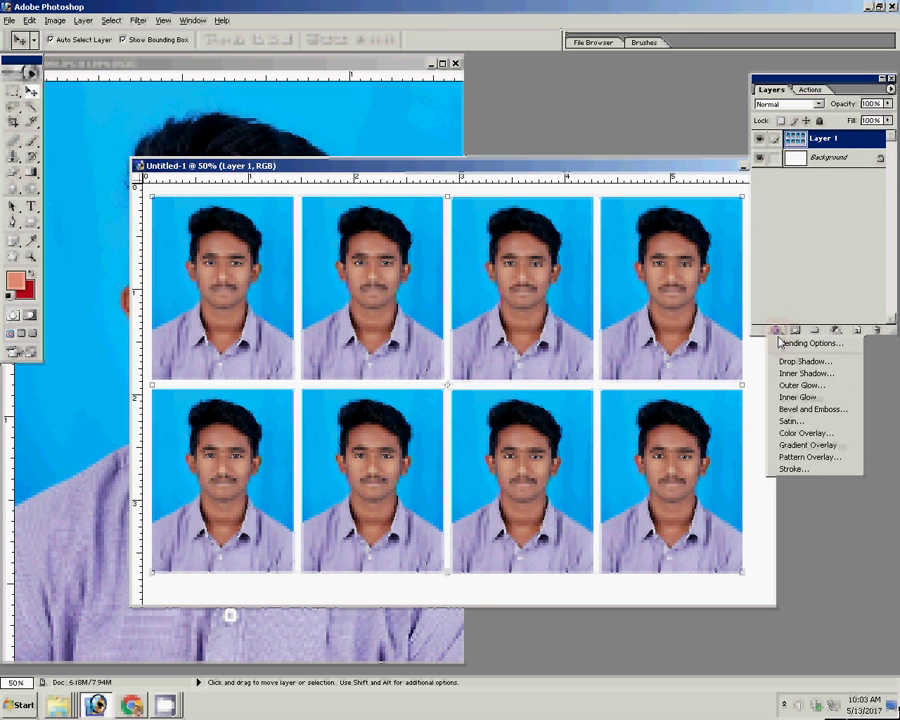
pyautogui.click(791, 469)
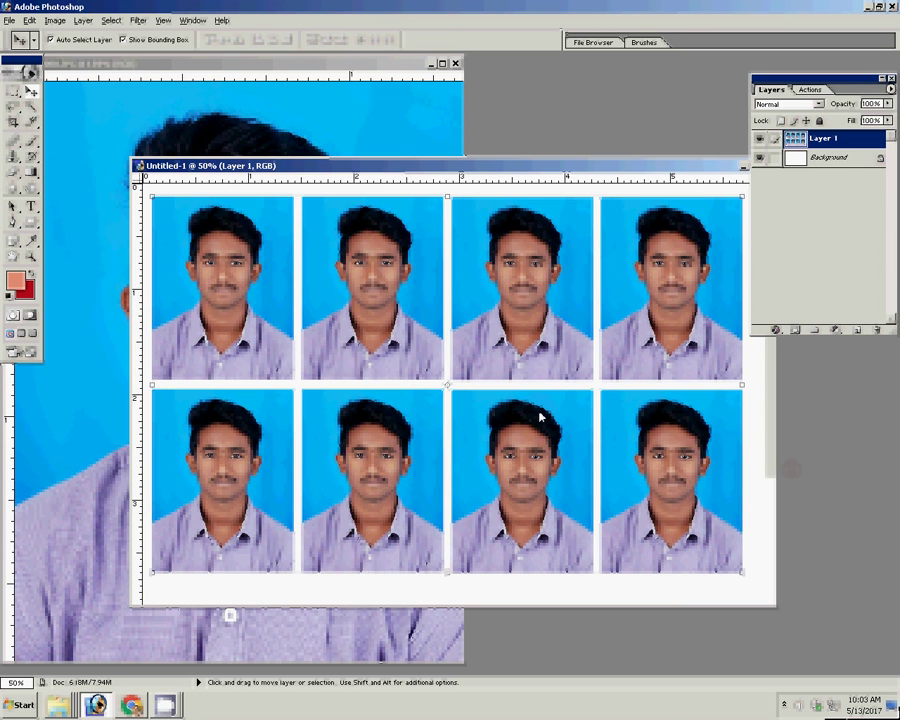
pyautogui.click(222, 215)
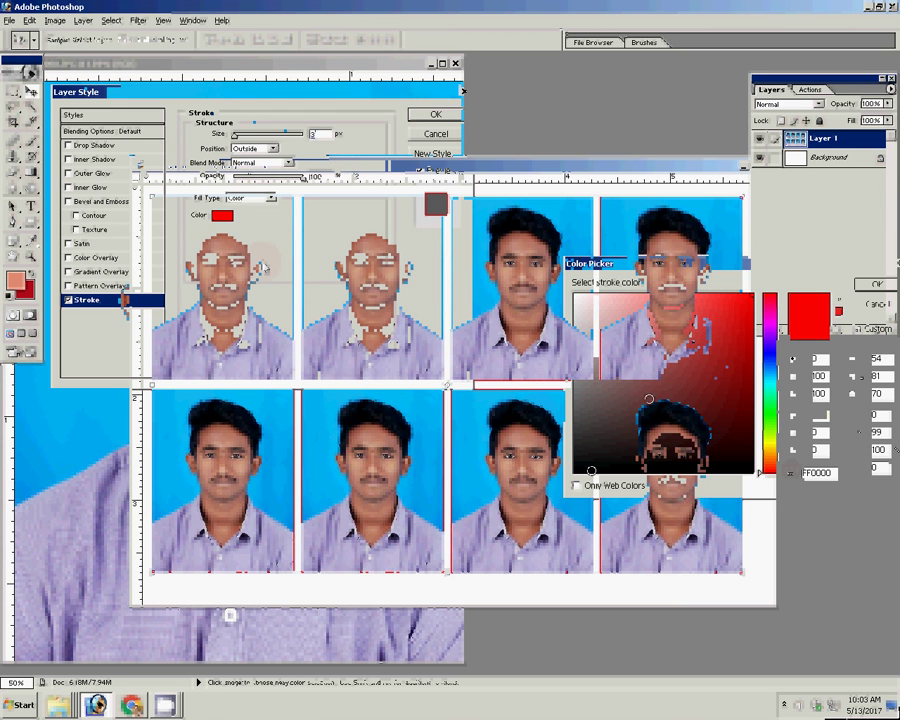
pyautogui.click(590, 470)
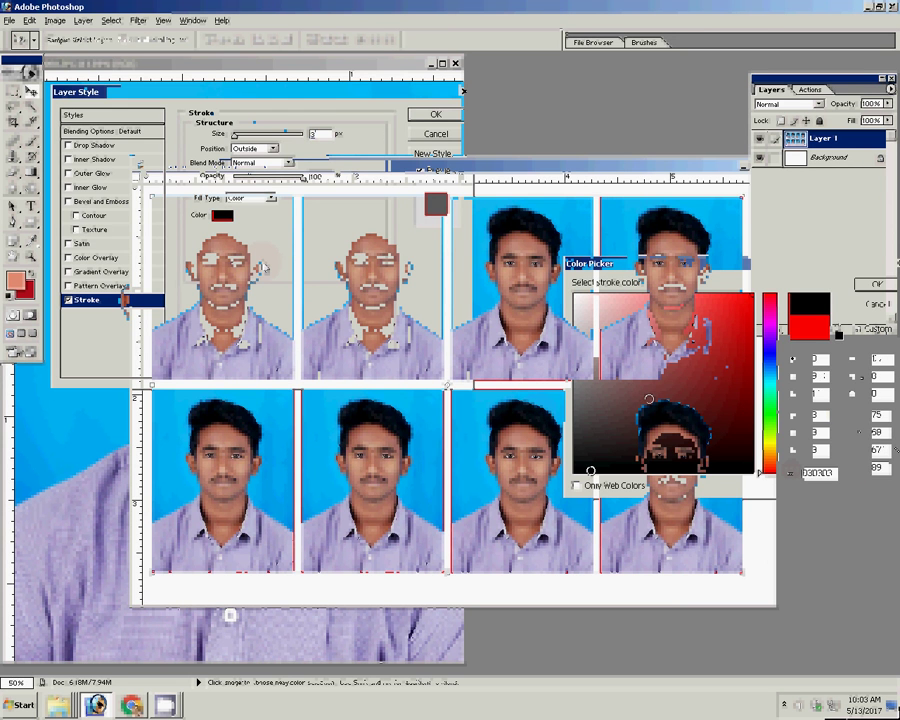
pyautogui.click(876, 284)
pyautogui.click(318, 134)
pyautogui.moveTo(319, 133); pyautogui.dragTo(301, 137)
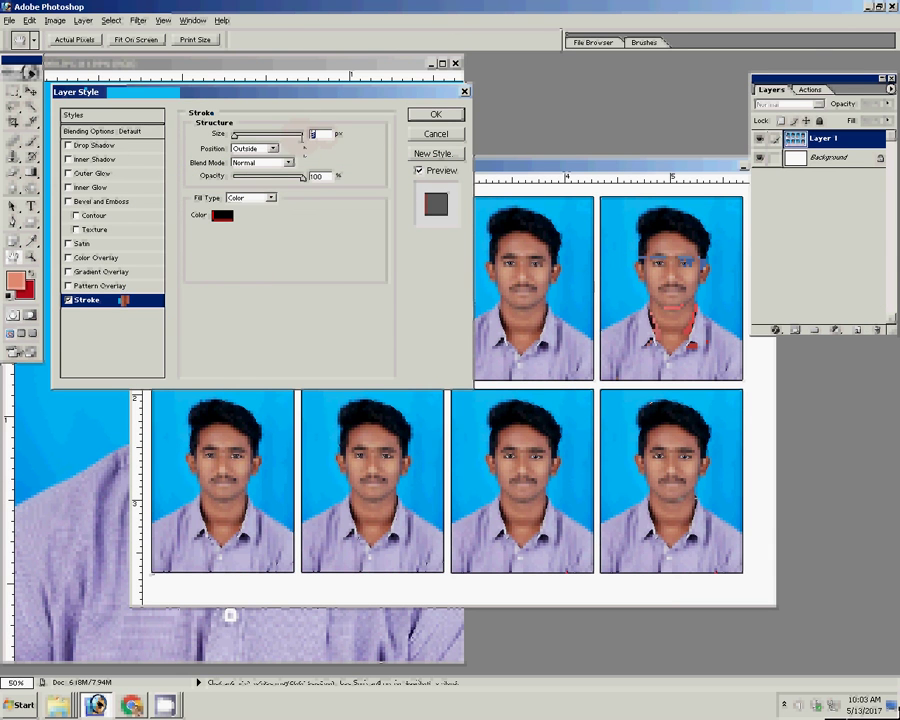
pyautogui.write('1')
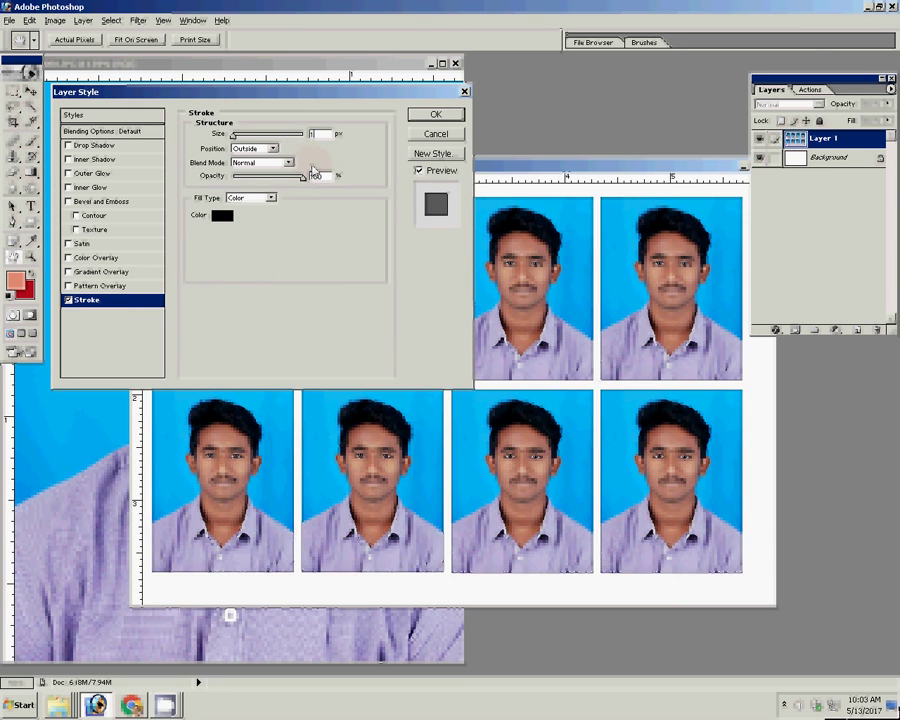
pyautogui.press('Return')
pyautogui.press('v')
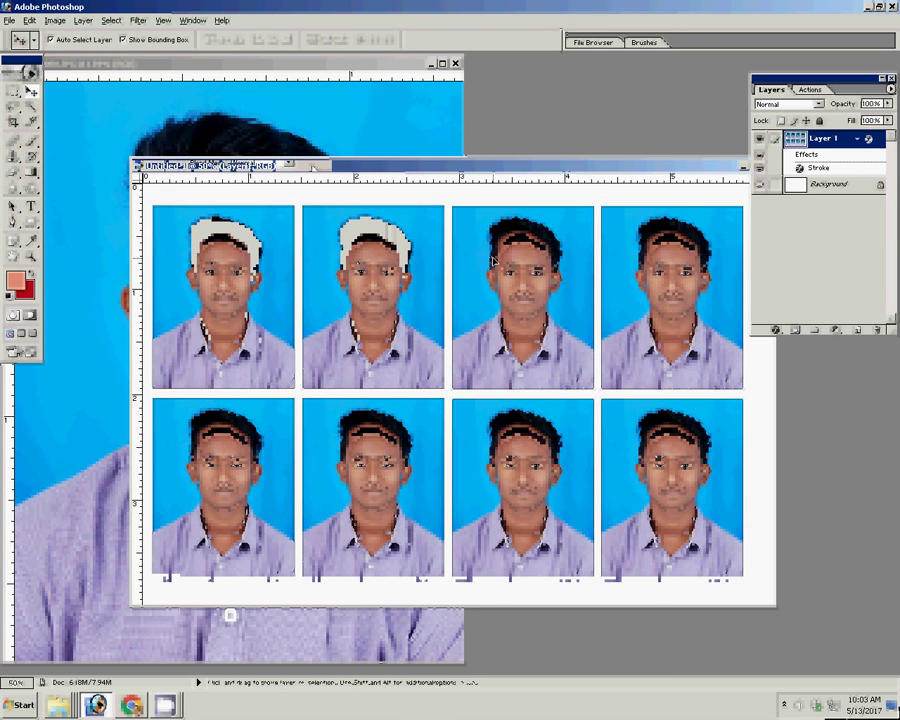
pyautogui.moveTo(493, 260); pyautogui.dragTo(499, 262)
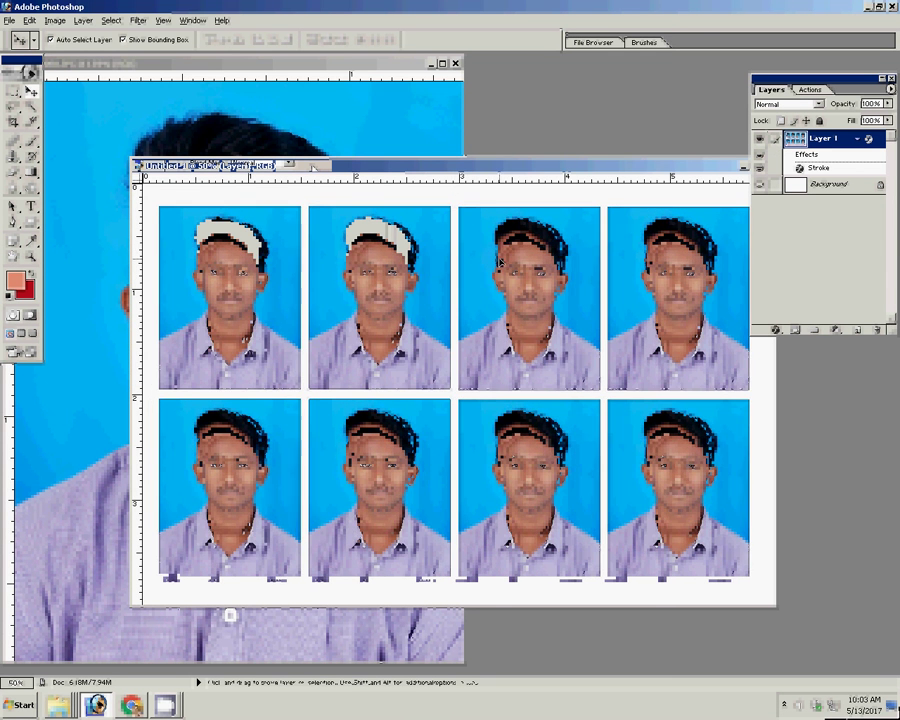
# Adjust the photos' midtones with Color Balance, setting the color levels to -7, -6 and -21 with Preserve Luminosity.
pyautogui.click(55, 21)
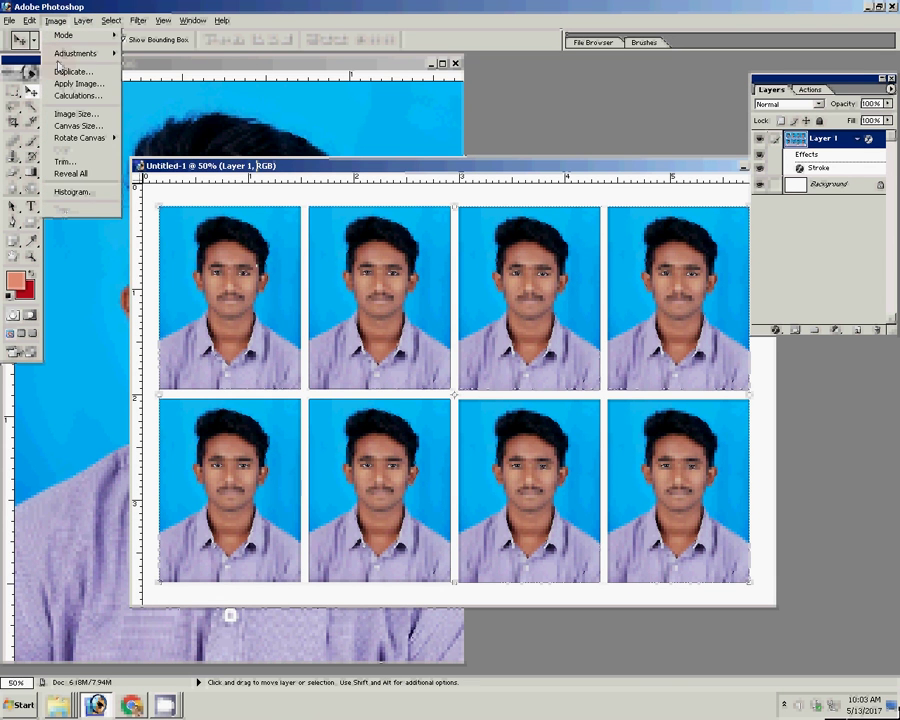
pyautogui.moveTo(80, 53)
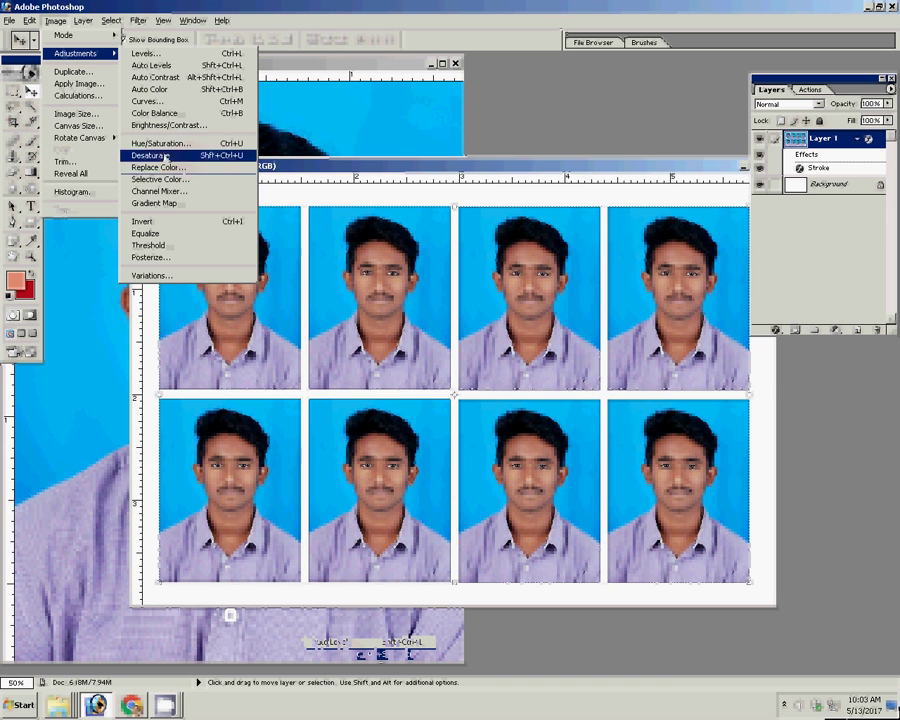
pyautogui.click(155, 113)
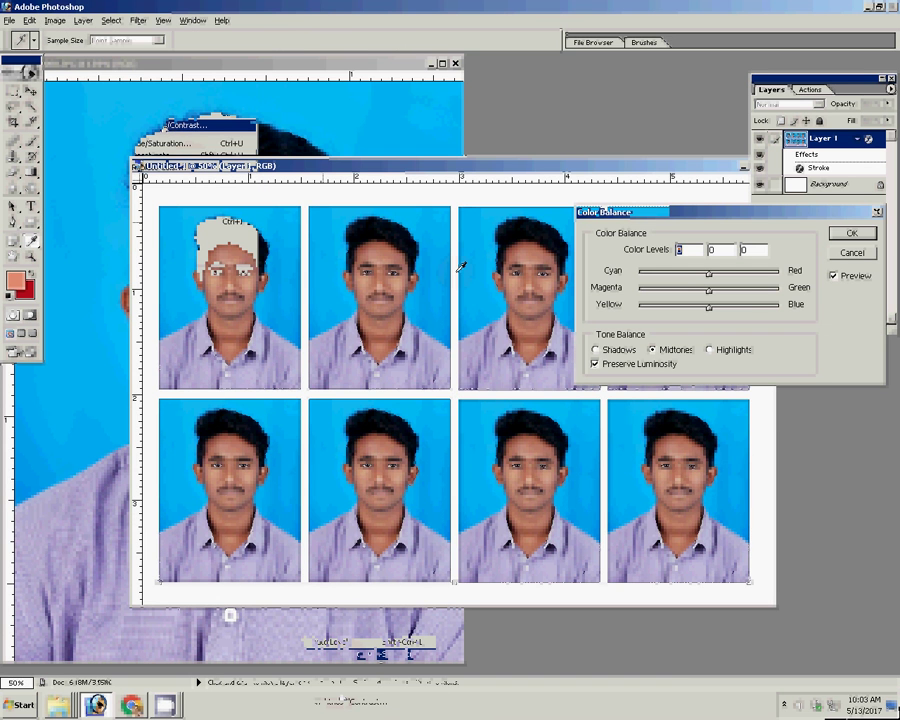
pyautogui.moveTo(709, 305)
pyautogui.mouseDown()
pyautogui.moveTo(691, 310)
pyautogui.moveTo(707, 306)
pyautogui.moveTo(703, 292)
pyautogui.moveTo(715, 274)
pyautogui.moveTo(726, 281)
pyautogui.moveTo(702, 285)
pyautogui.moveTo(695, 311)
pyautogui.mouseUp()
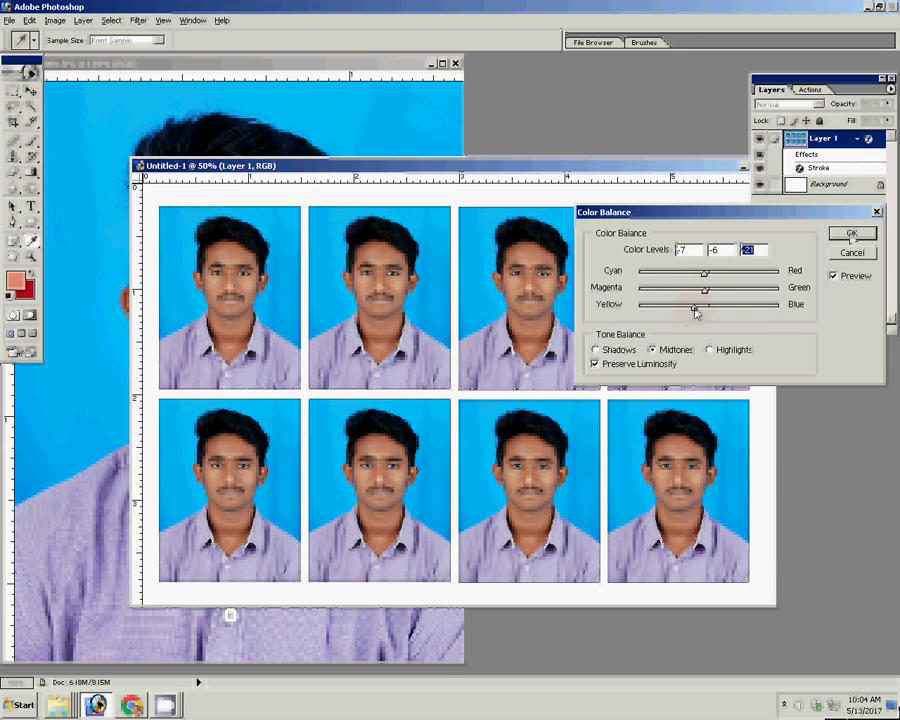
pyautogui.press('Return')
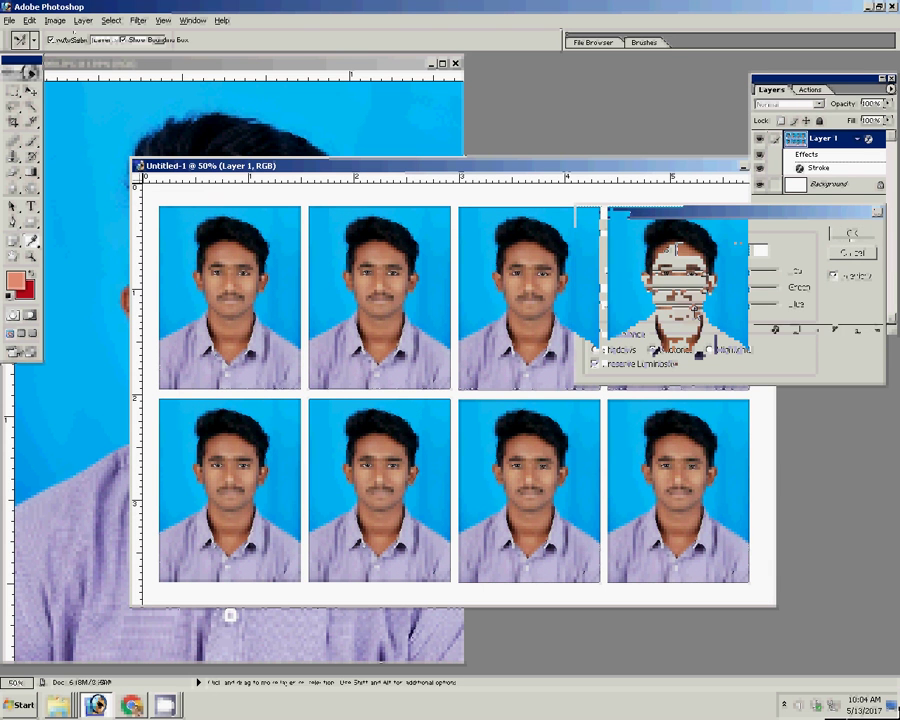
# Merge all visible layers of the sheet and rotate the canvas 90° clockwise.
pyautogui.click(83, 20)
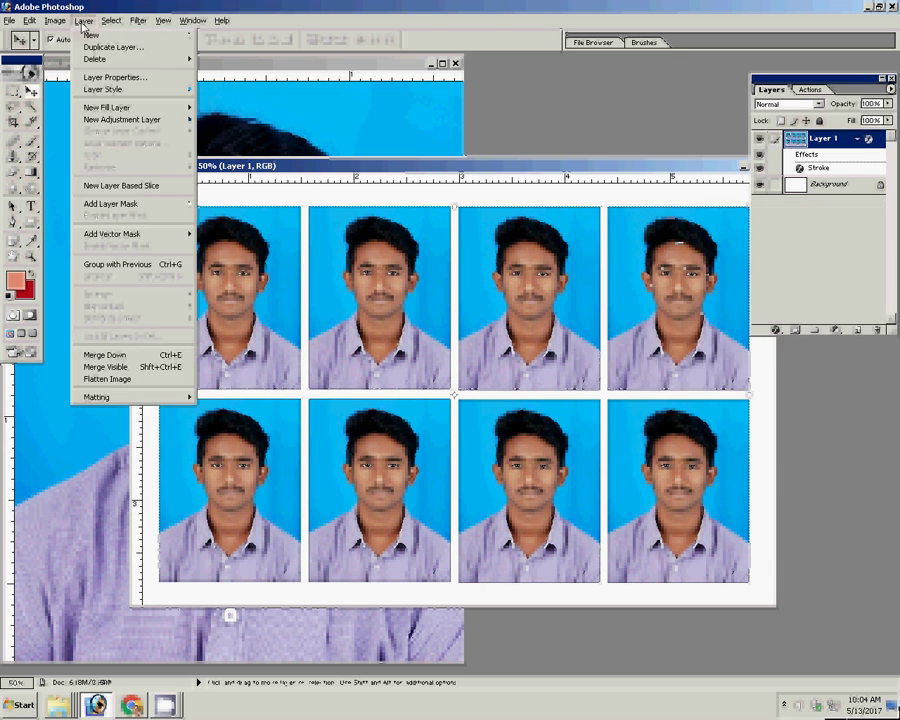
pyautogui.click(140, 367)
pyautogui.click(55, 20)
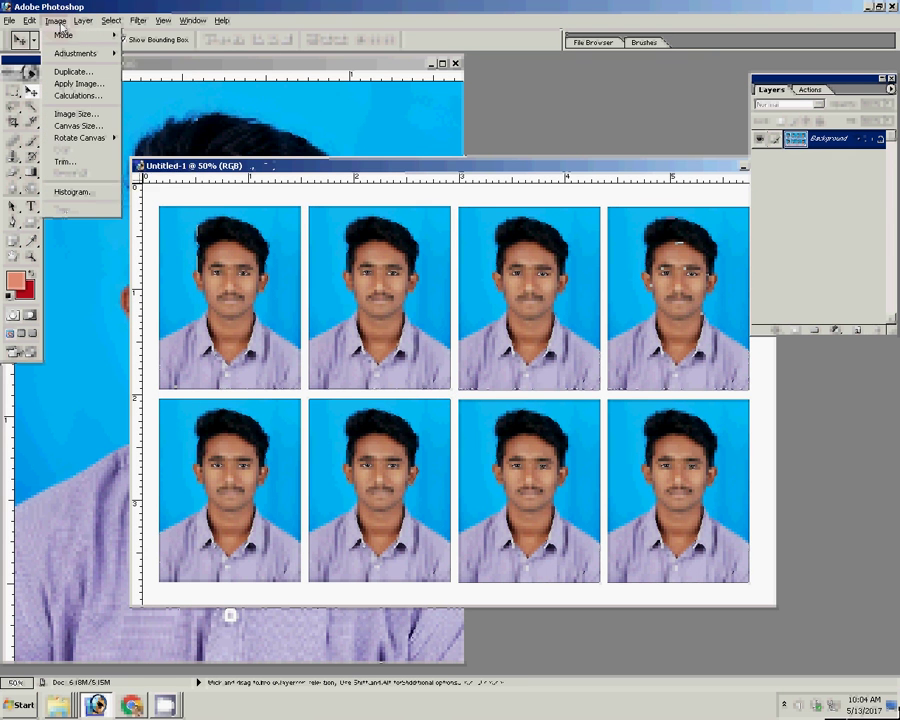
pyautogui.moveTo(95, 137)
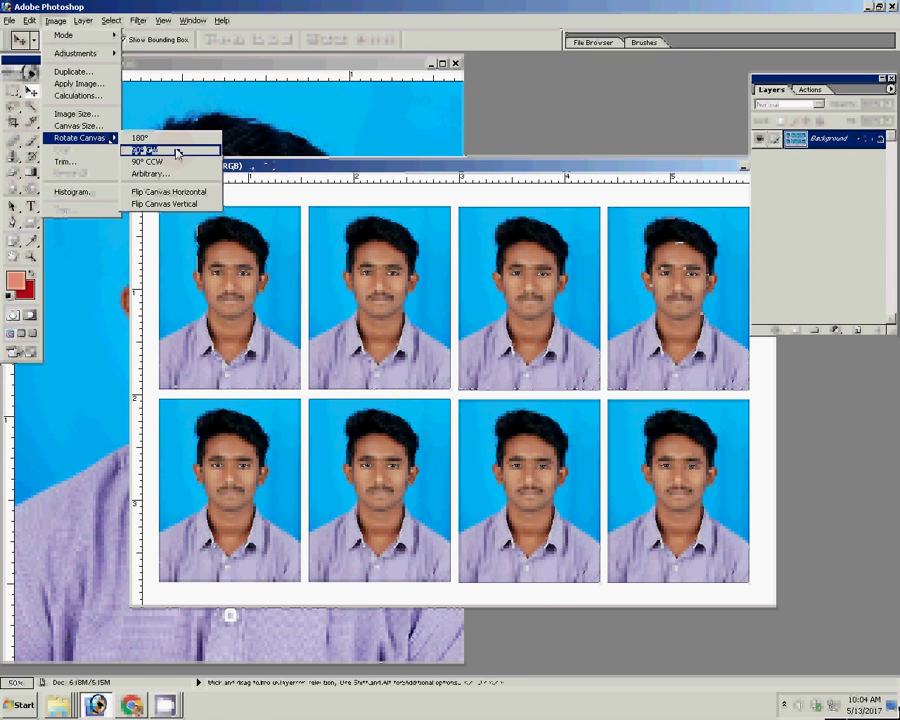
pyautogui.click(177, 151)
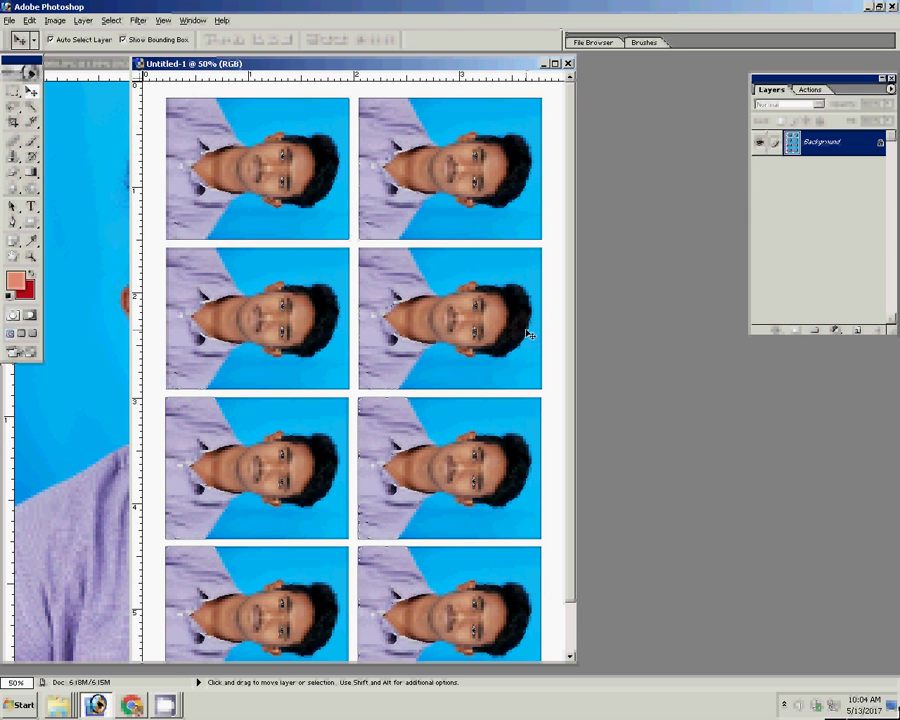